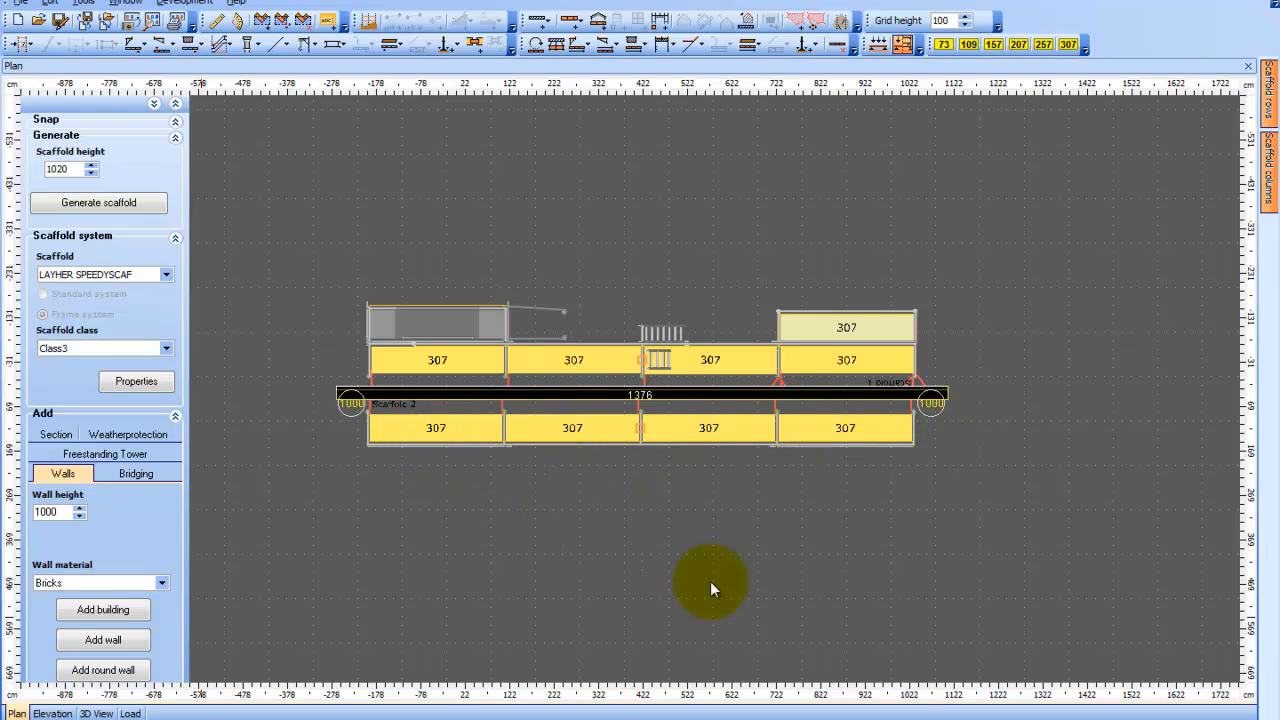
Examine the scaffold on both faces of the brick wall in the 3D view
click(97, 713)
mouse_move(447, 567)
mouse_down()
mouse_move(712, 575)
mouse_move(941, 560)
mouse_move(757, 543)
mouse_move(888, 561)
mouse_up()
scroll(939, 557, up, 5)
drag(668, 555, 579, 553)
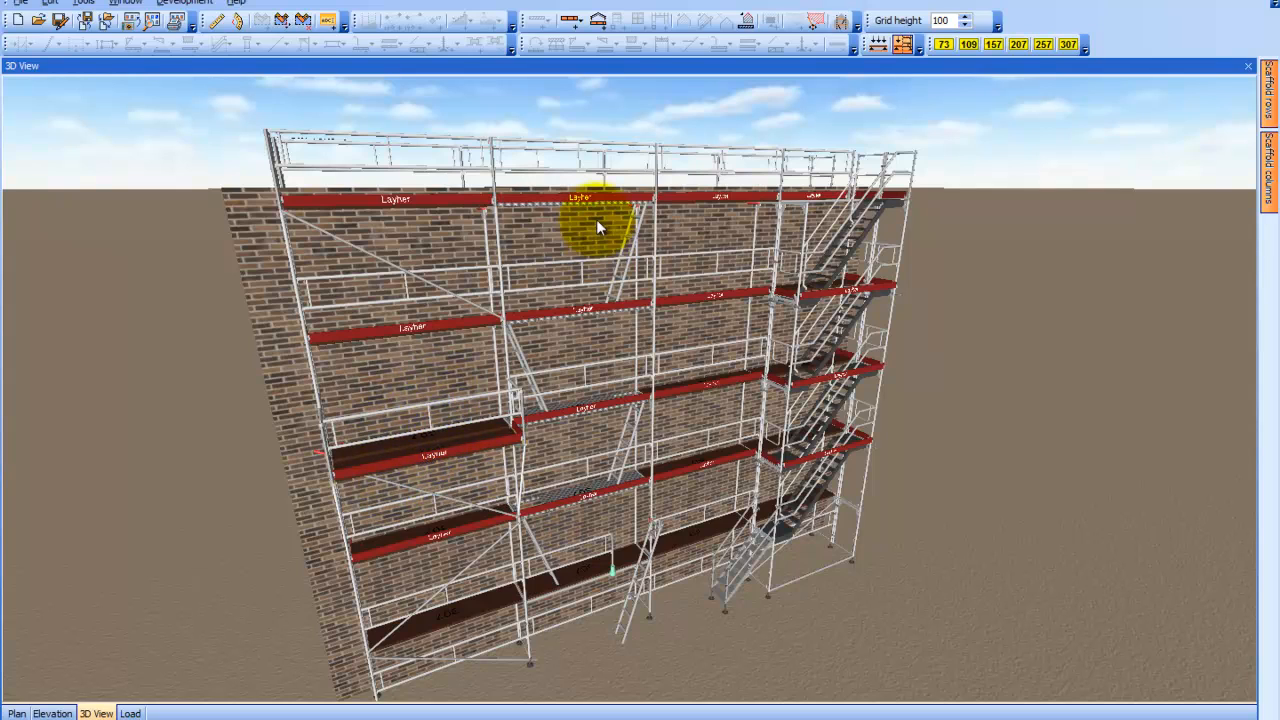
drag(802, 462, 14, 706)
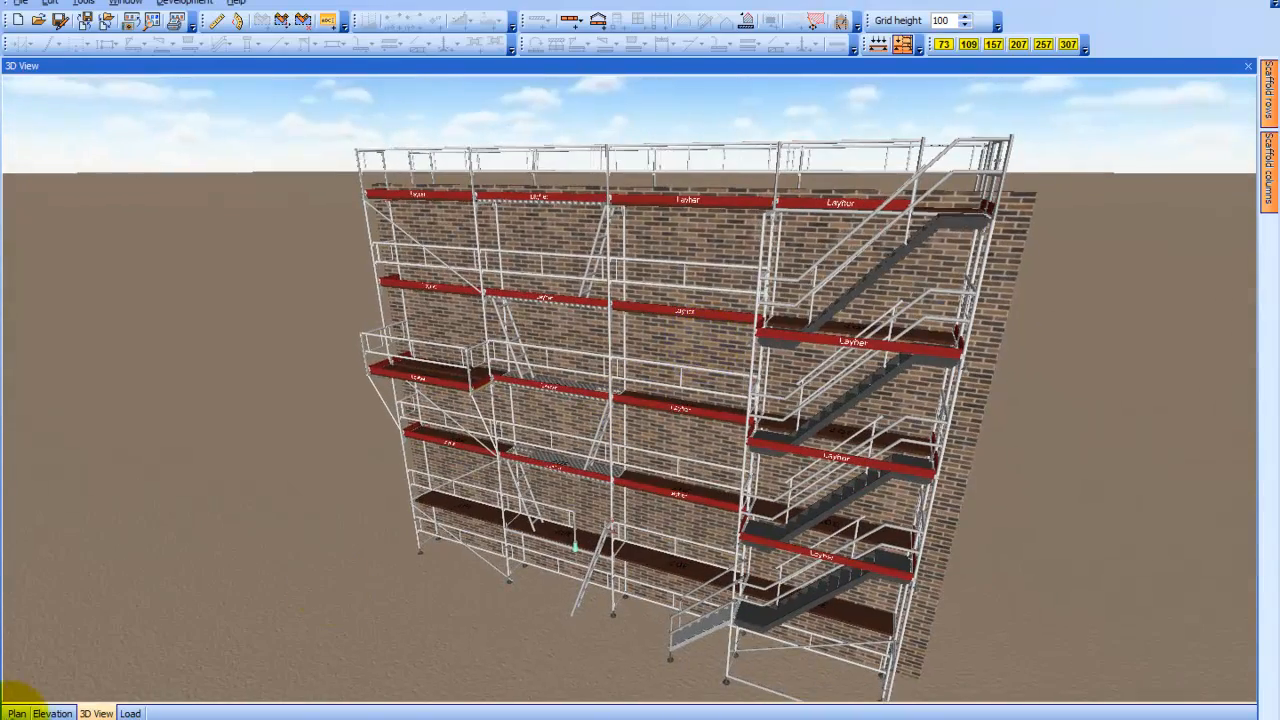
Add sheeting to the whole four-bay scaffold below the wall in plan, and inspect that side in 3D
click(15, 713)
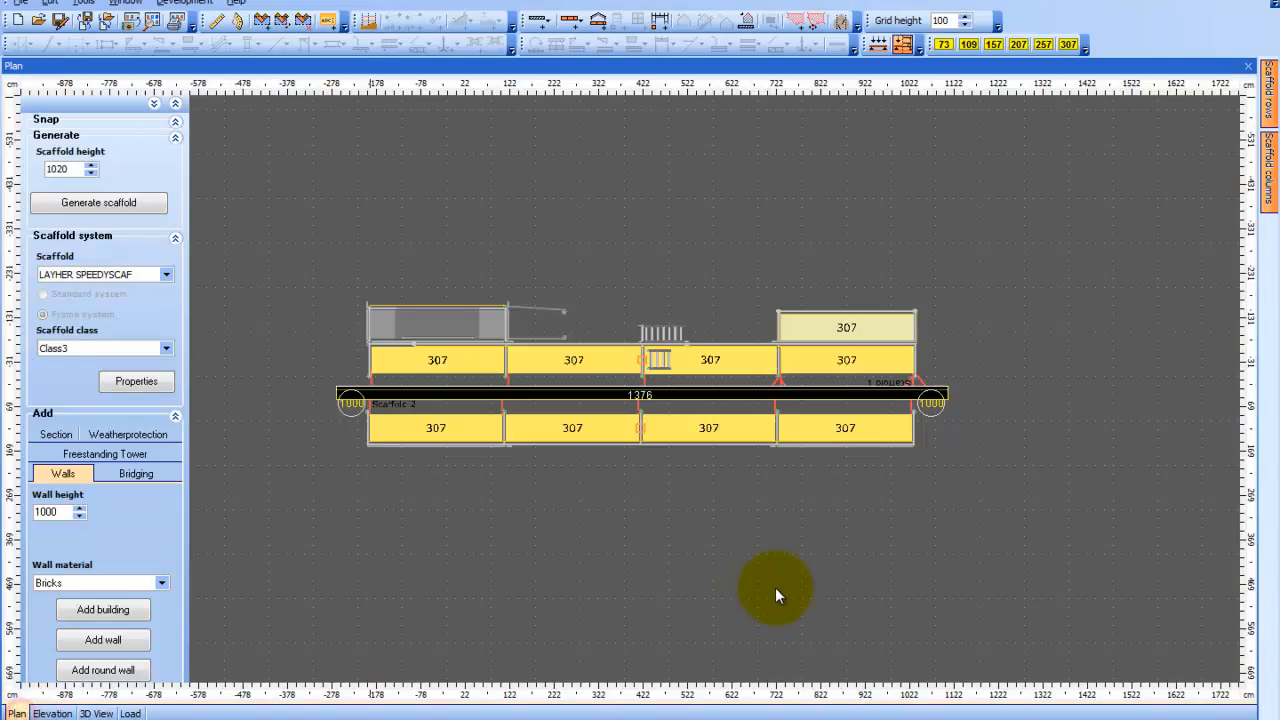
click(568, 433)
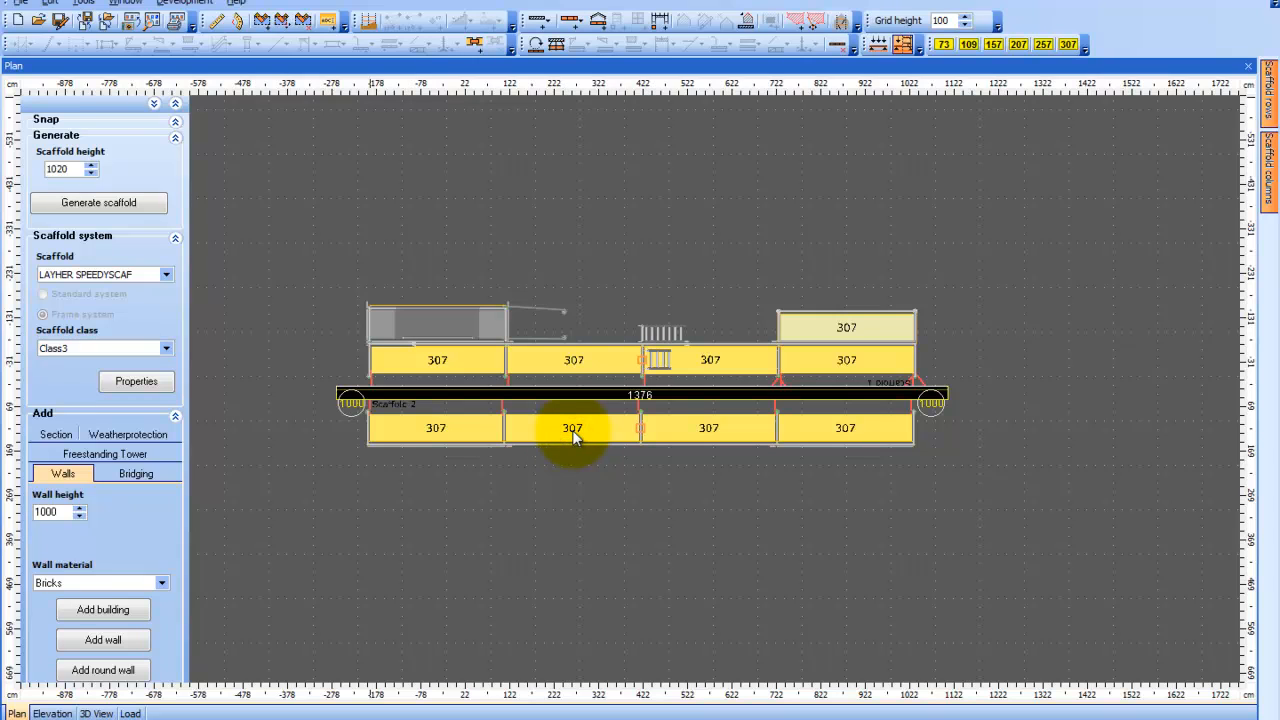
right_click(572, 430)
mouse_move(602, 463)
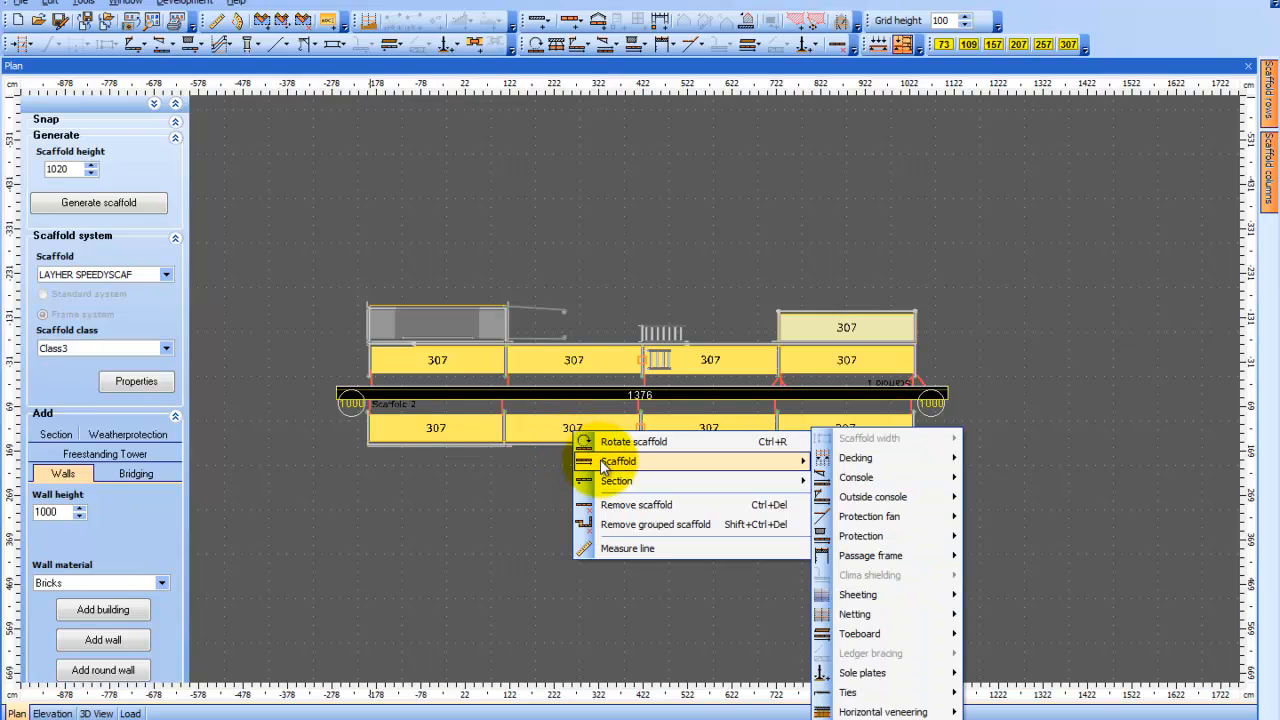
mouse_move(613, 486)
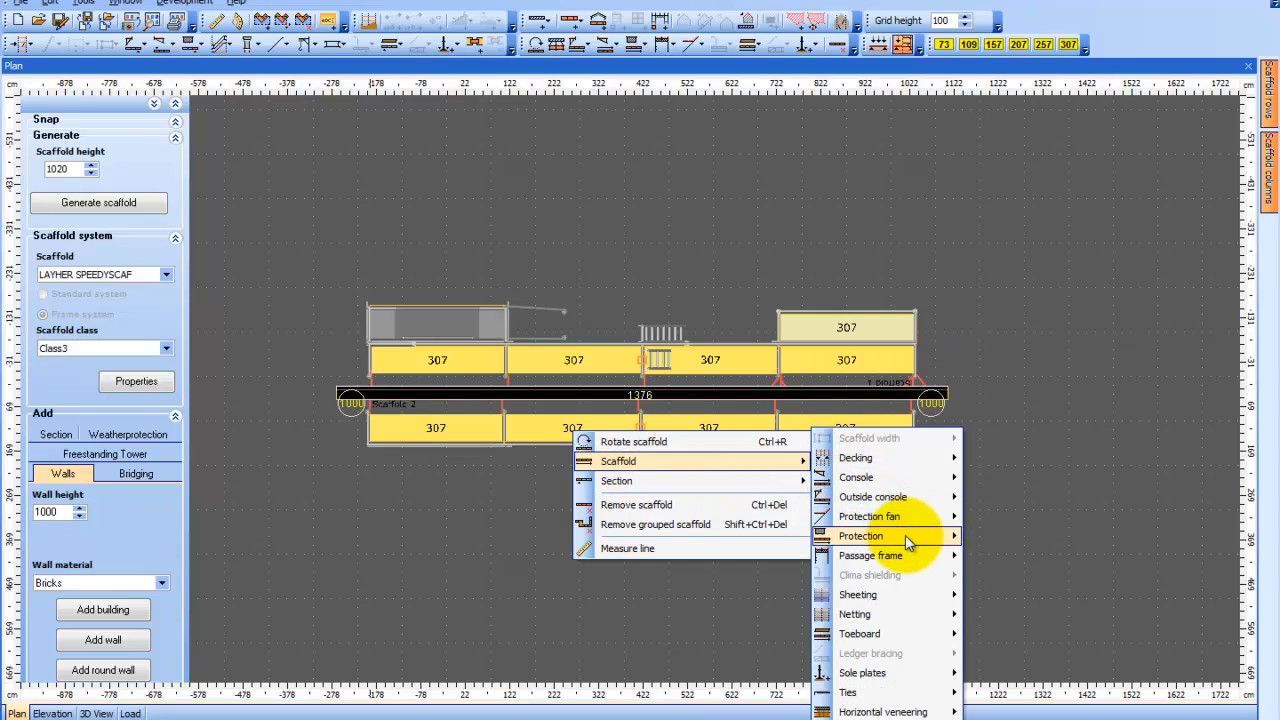
mouse_move(912, 598)
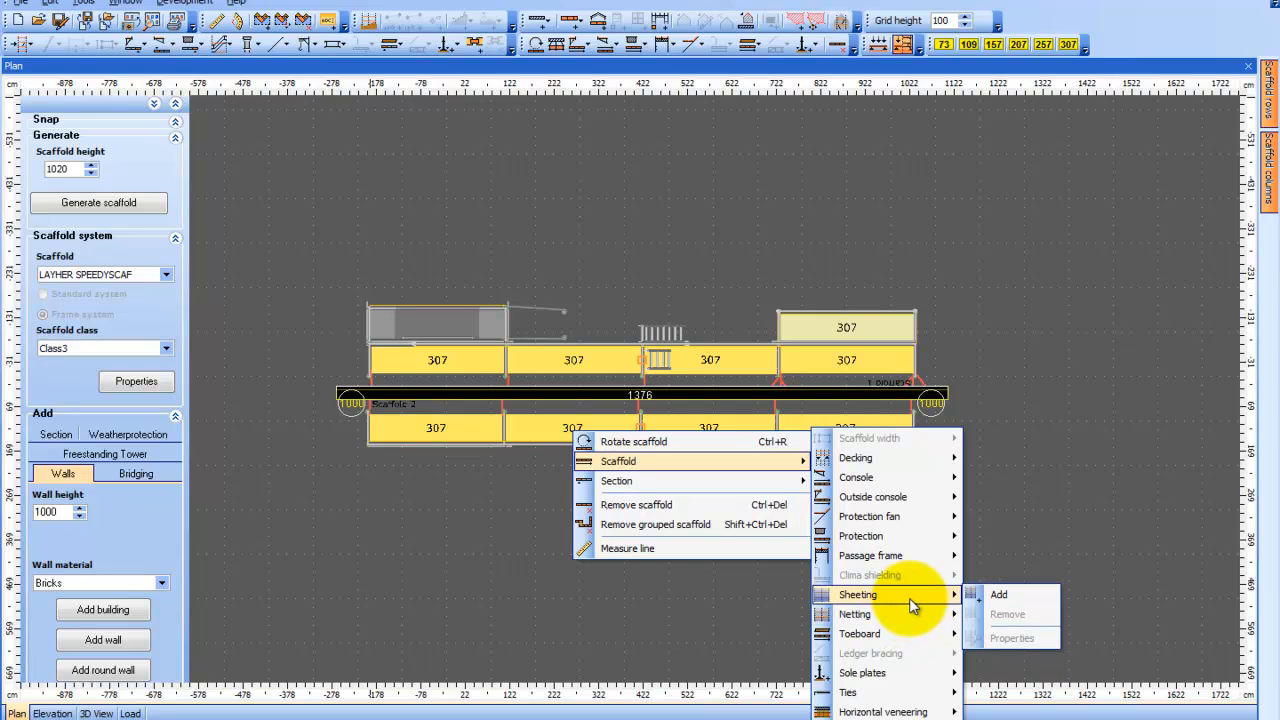
click(1021, 600)
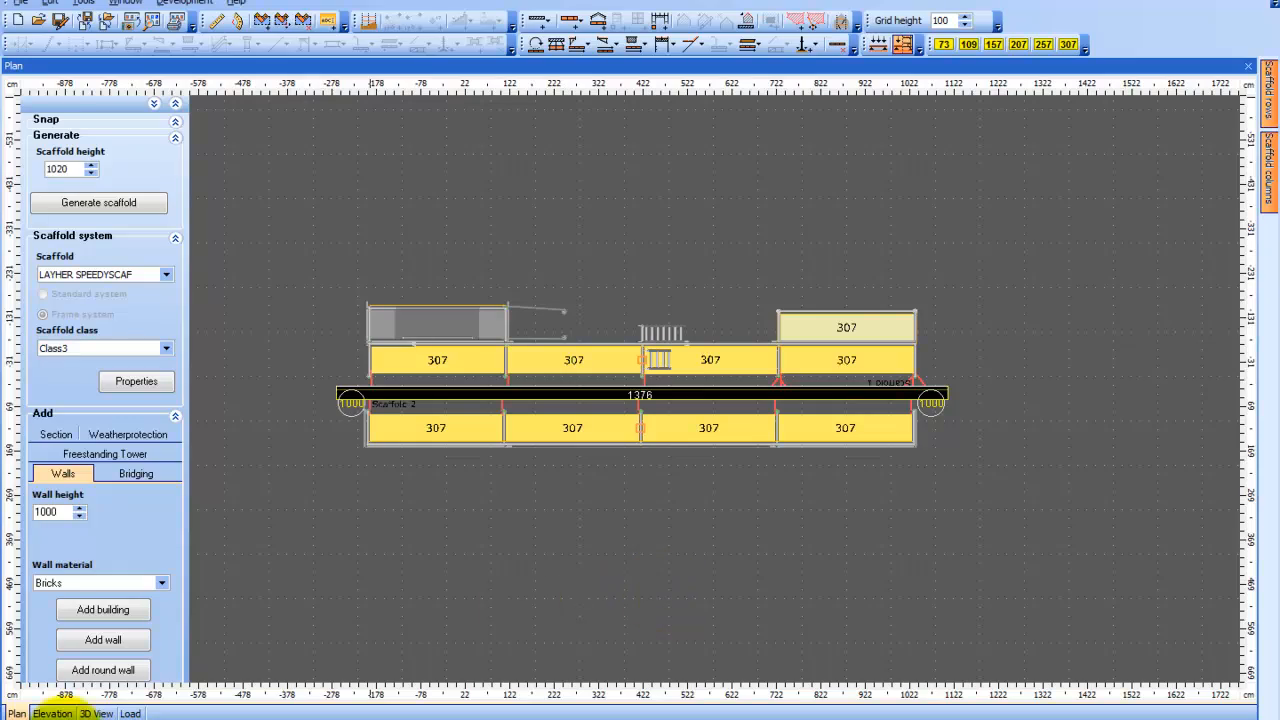
click(96, 713)
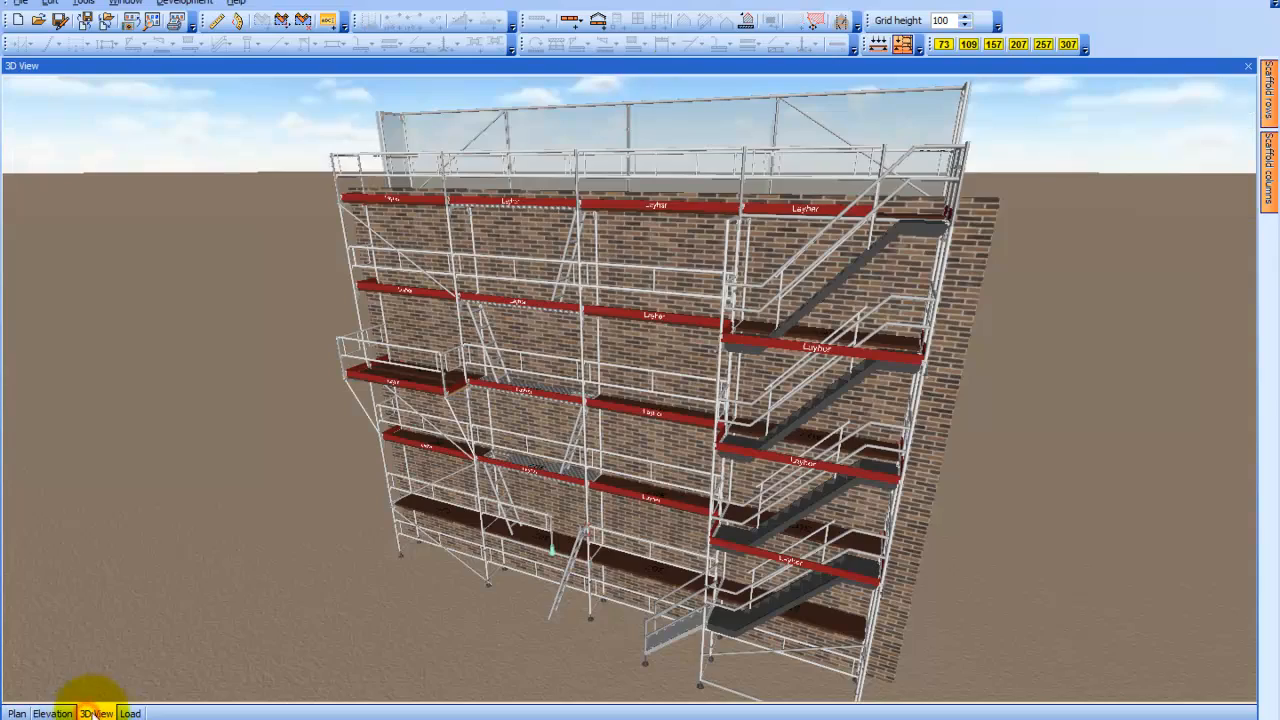
drag(140, 575, 566, 622)
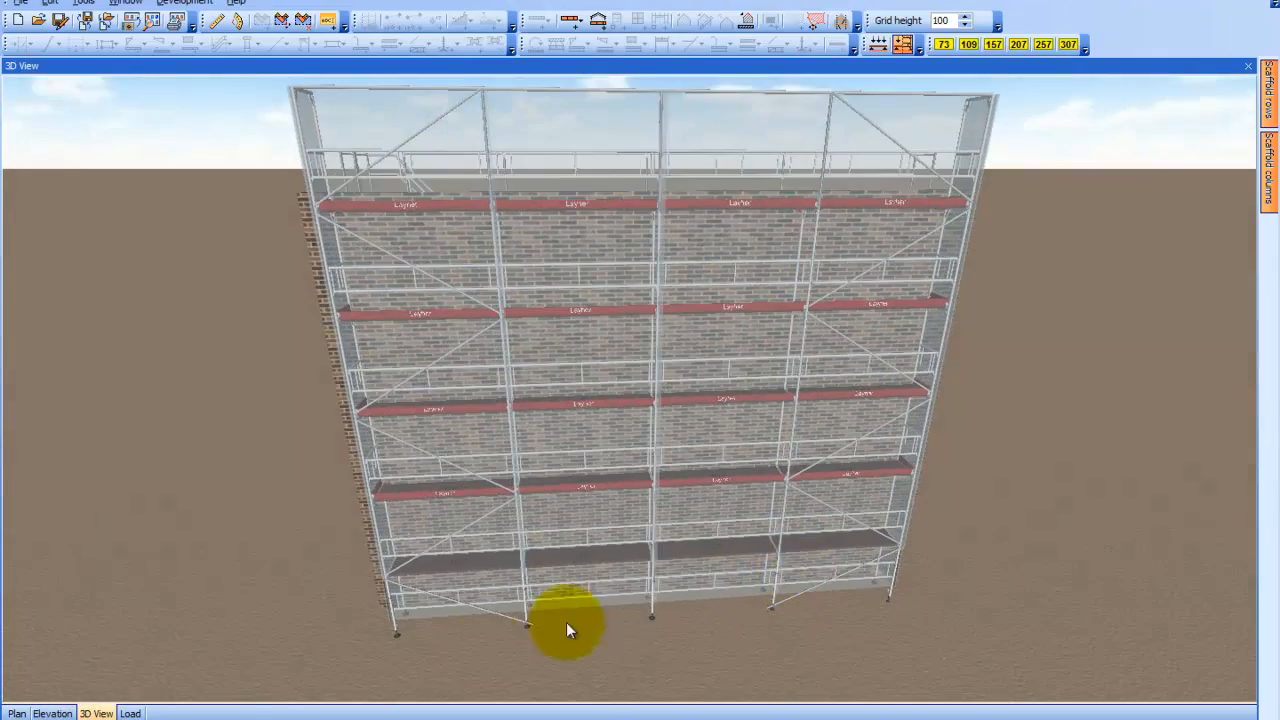
In the elevation, open the sheeting properties and apply a covering above platform of 100
click(53, 713)
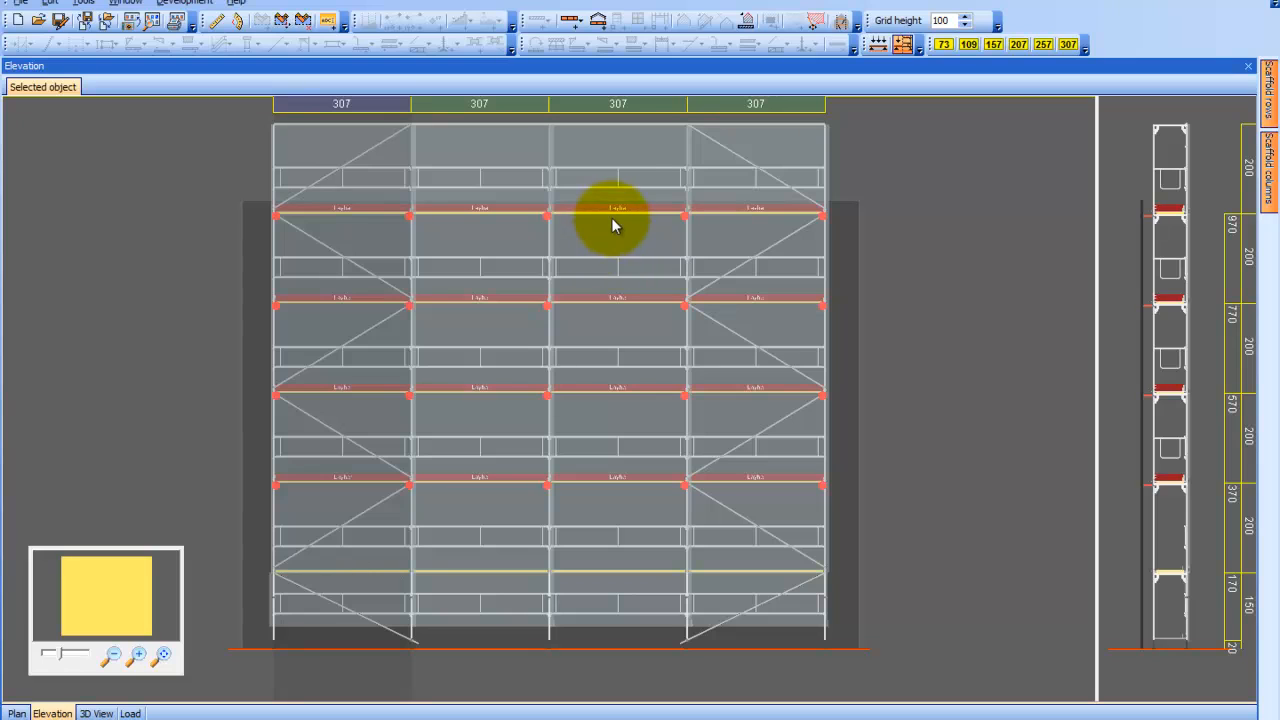
right_click(625, 178)
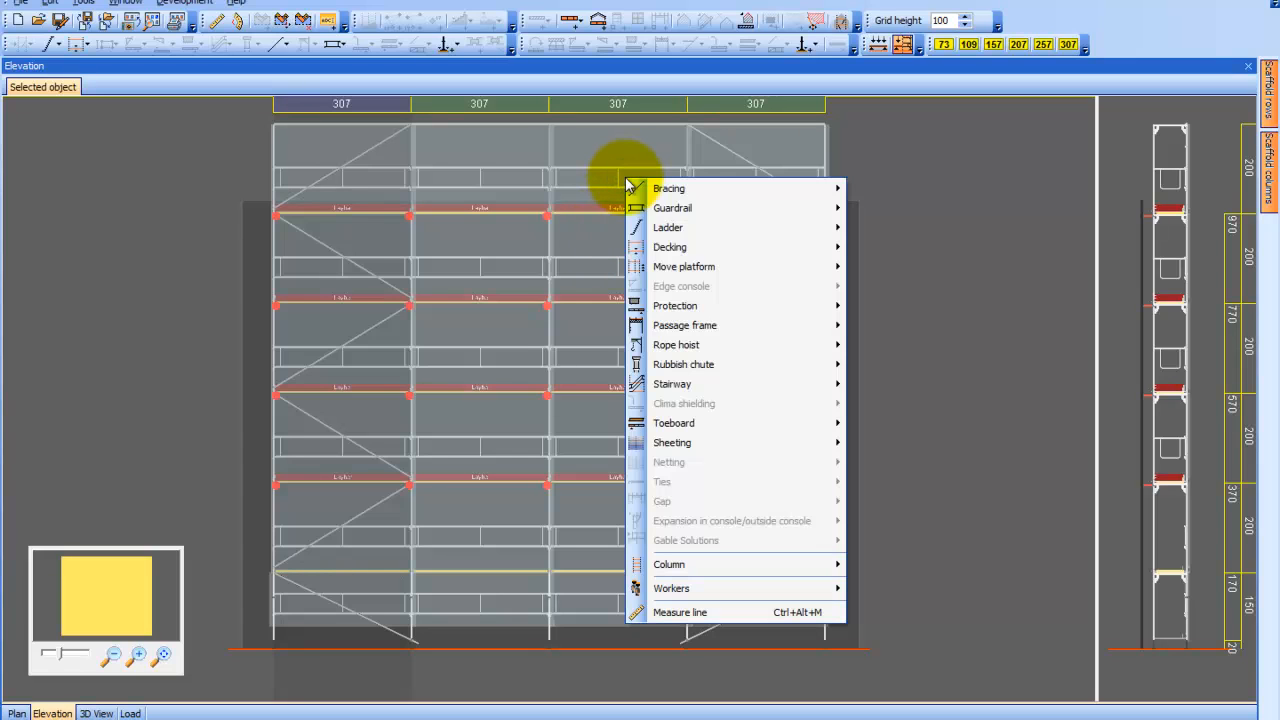
mouse_move(728, 443)
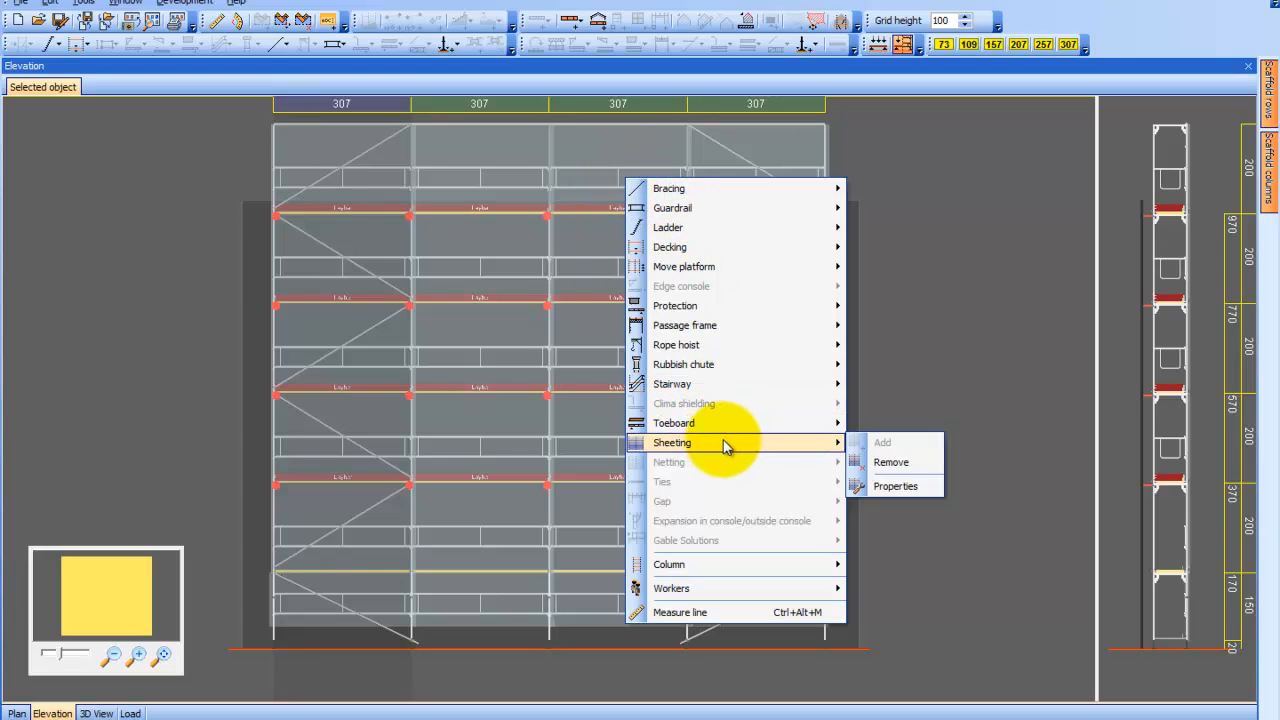
click(899, 486)
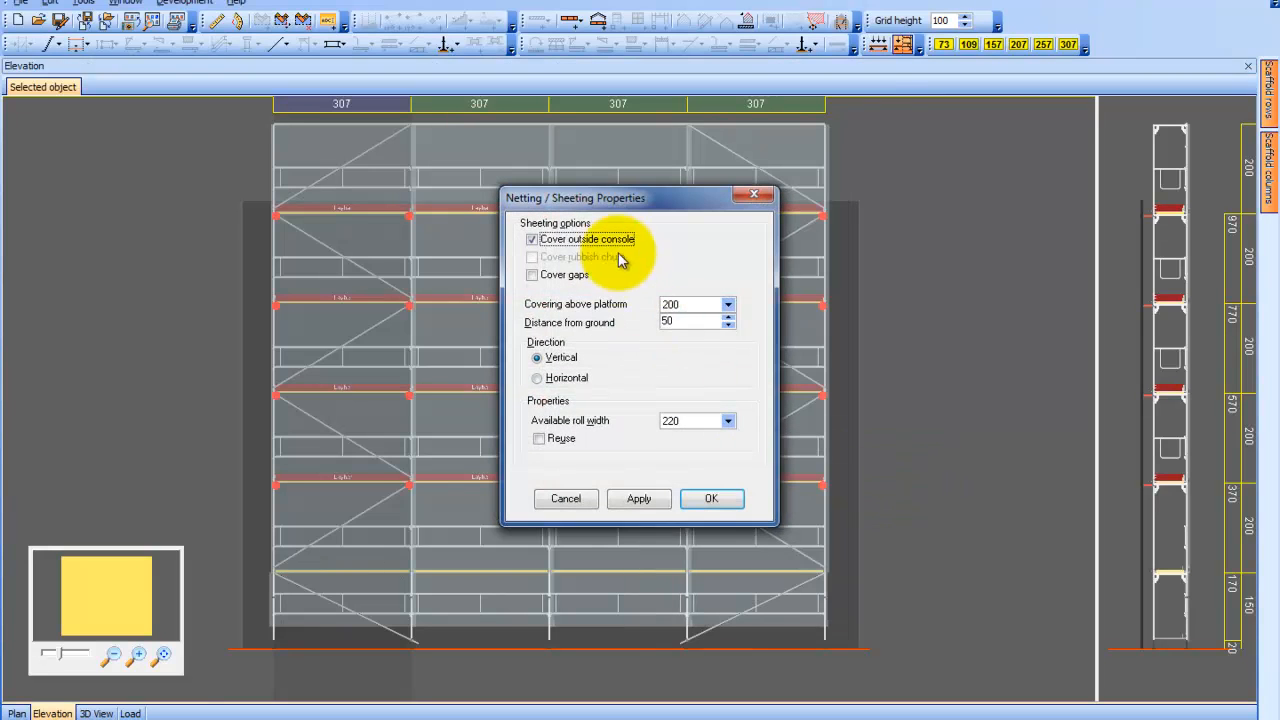
drag(625, 200, 972, 152)
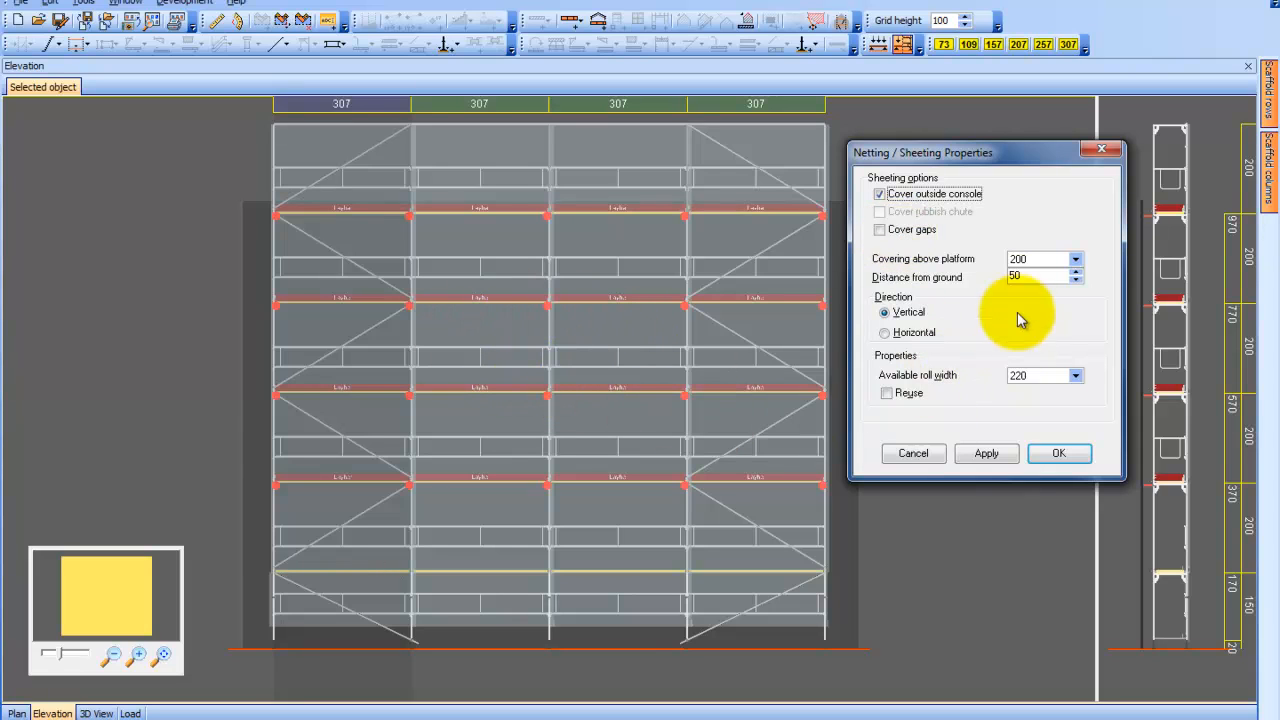
click(1040, 260)
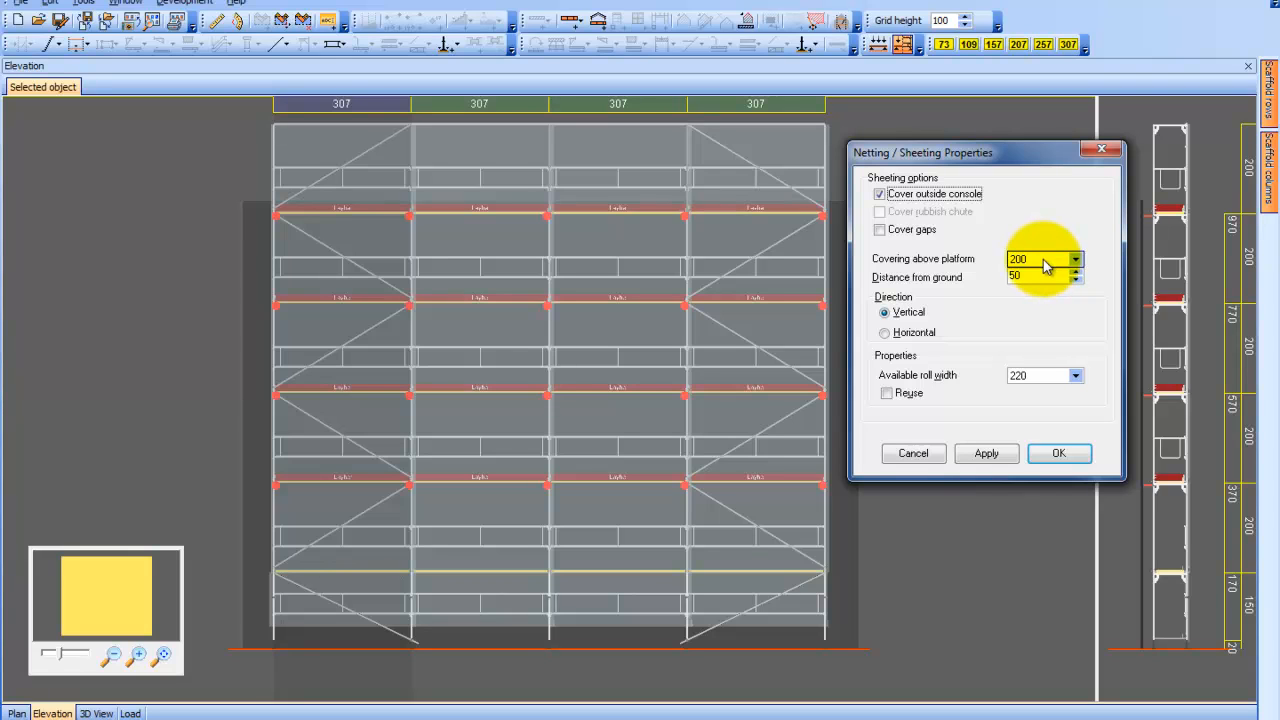
click(1075, 259)
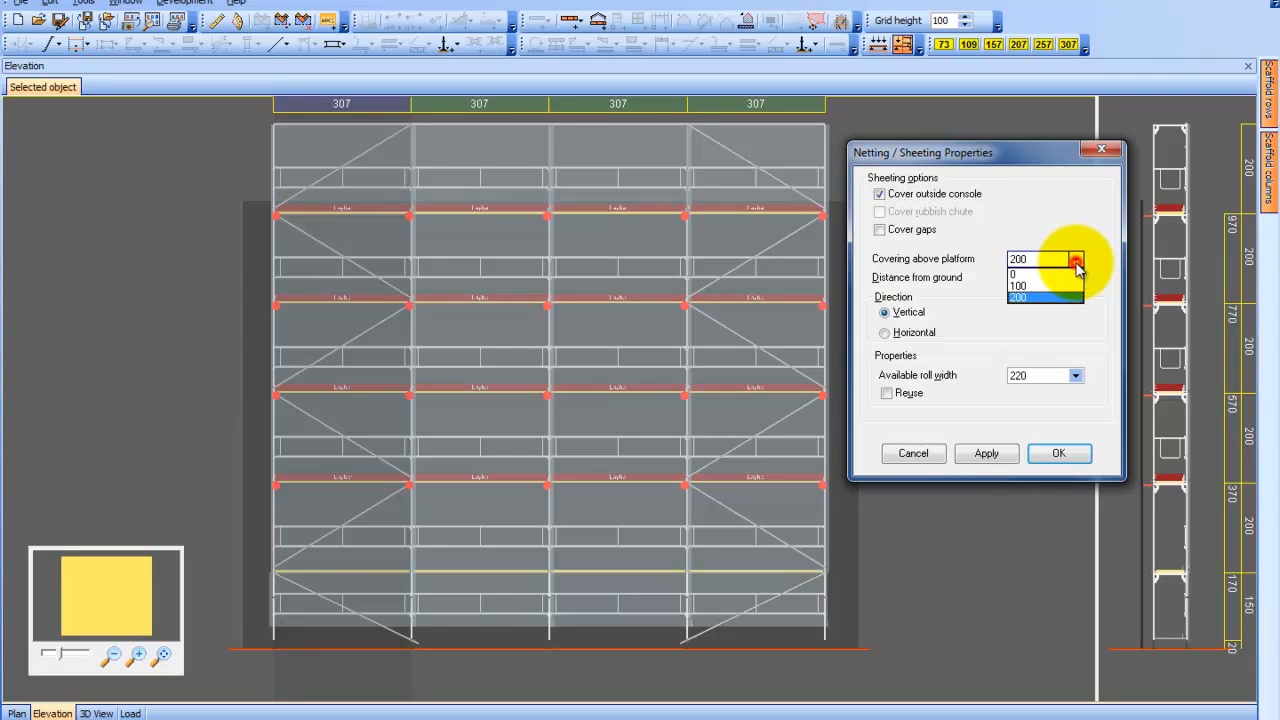
click(1042, 284)
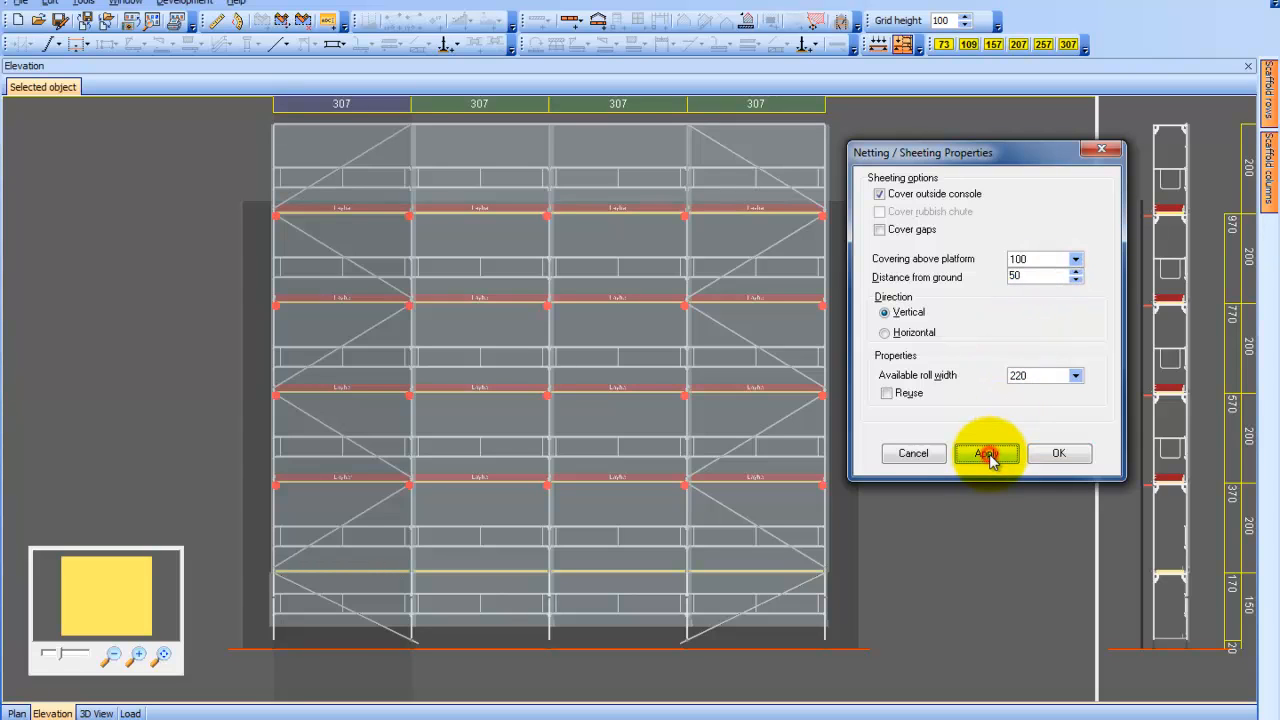
click(987, 454)
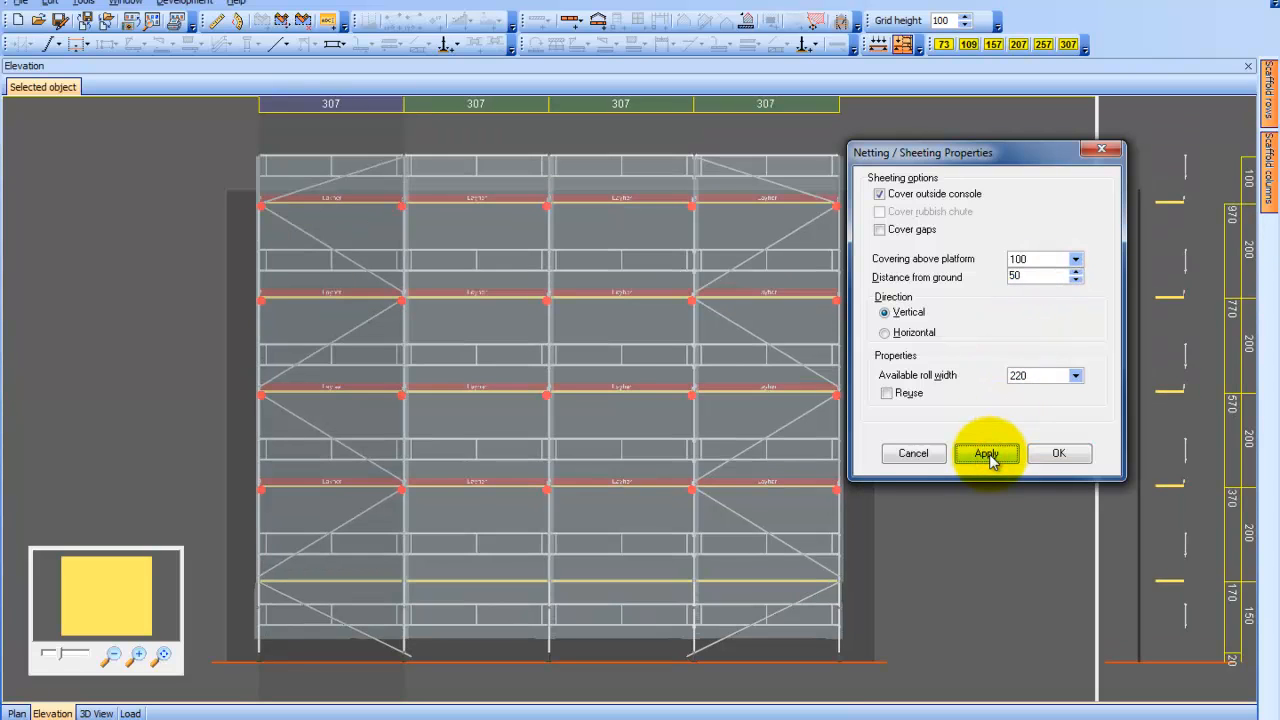
Set the sheeting's distance from ground to 200 and apply it
double_click(1038, 277)
text(0)
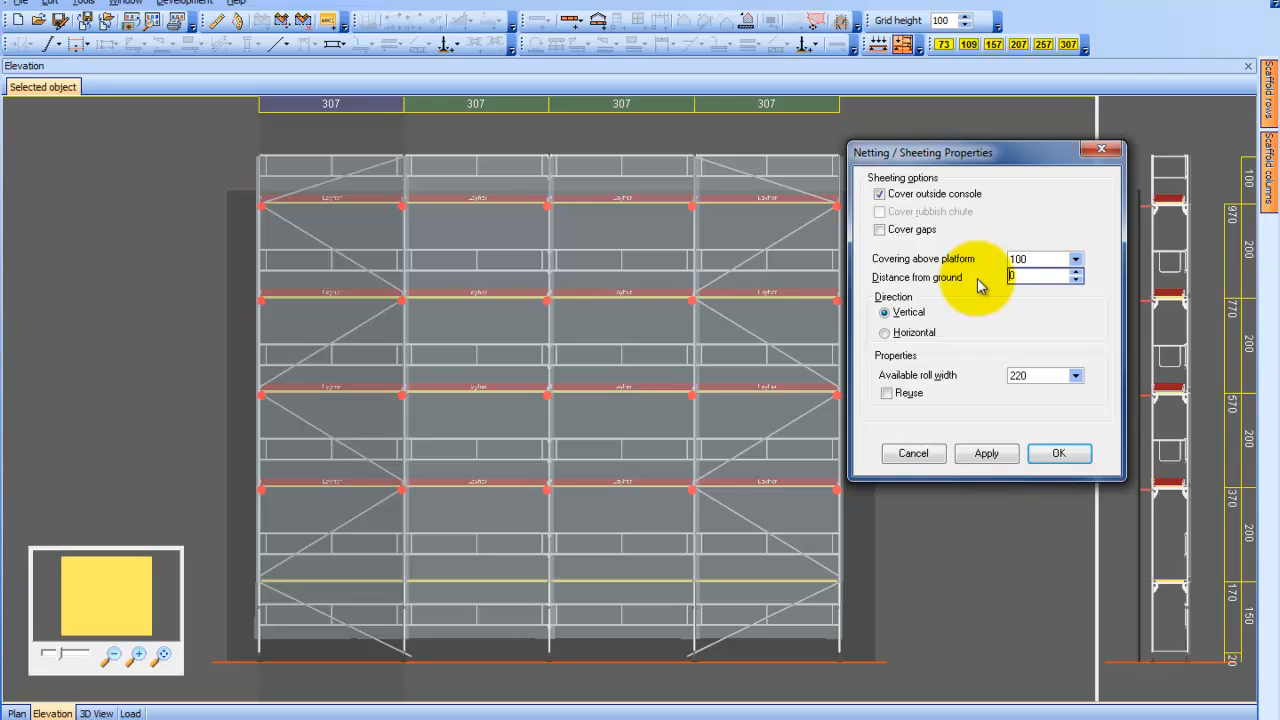
double_click(1029, 278)
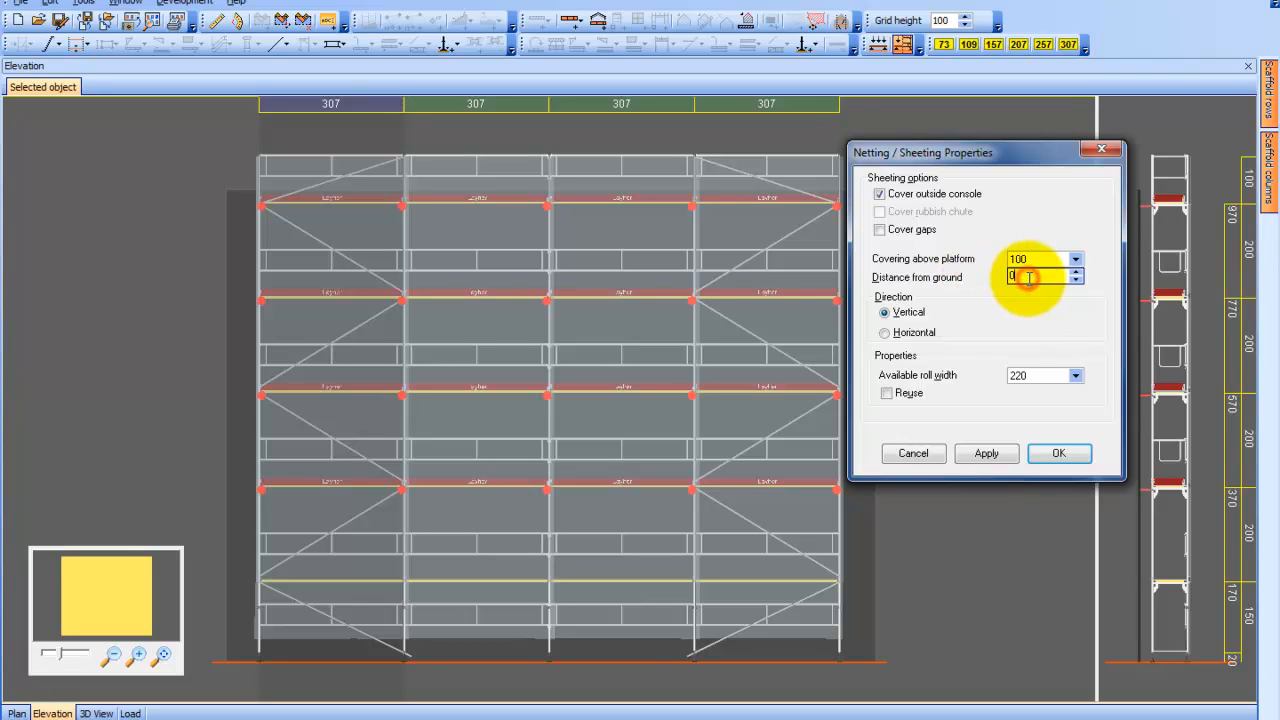
key(BackSpace)
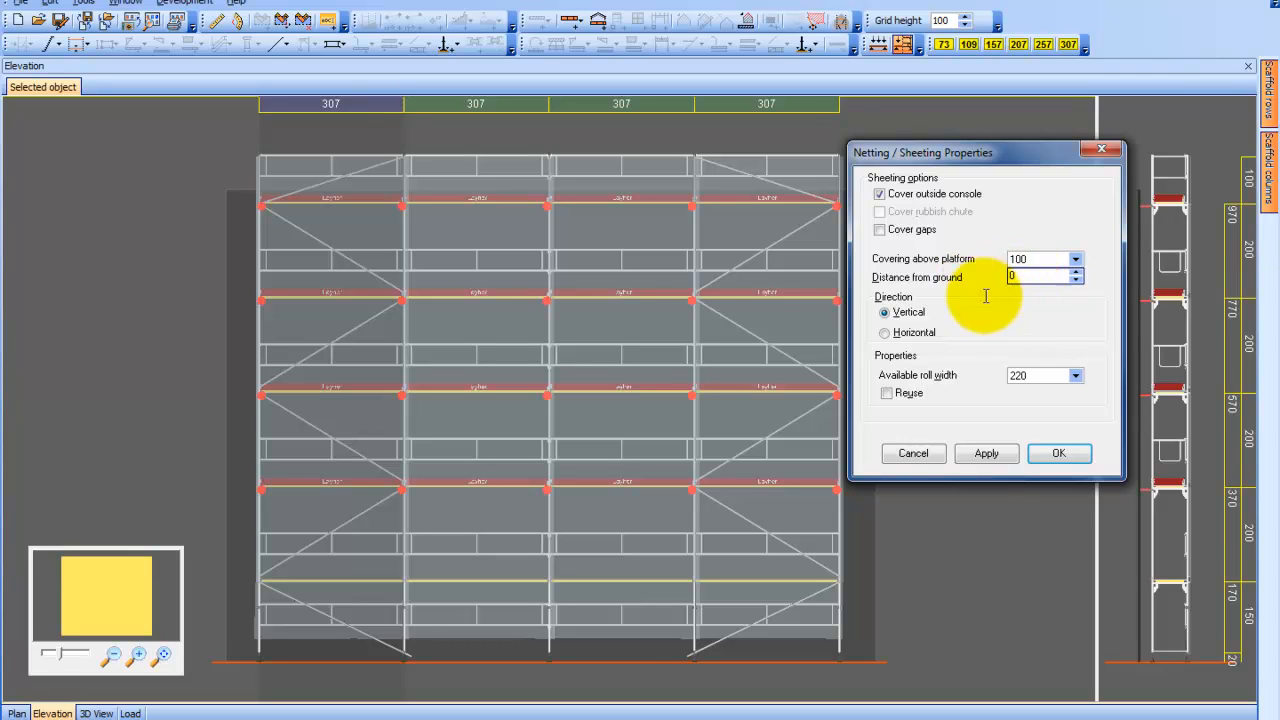
click(1076, 273)
click(1076, 273)
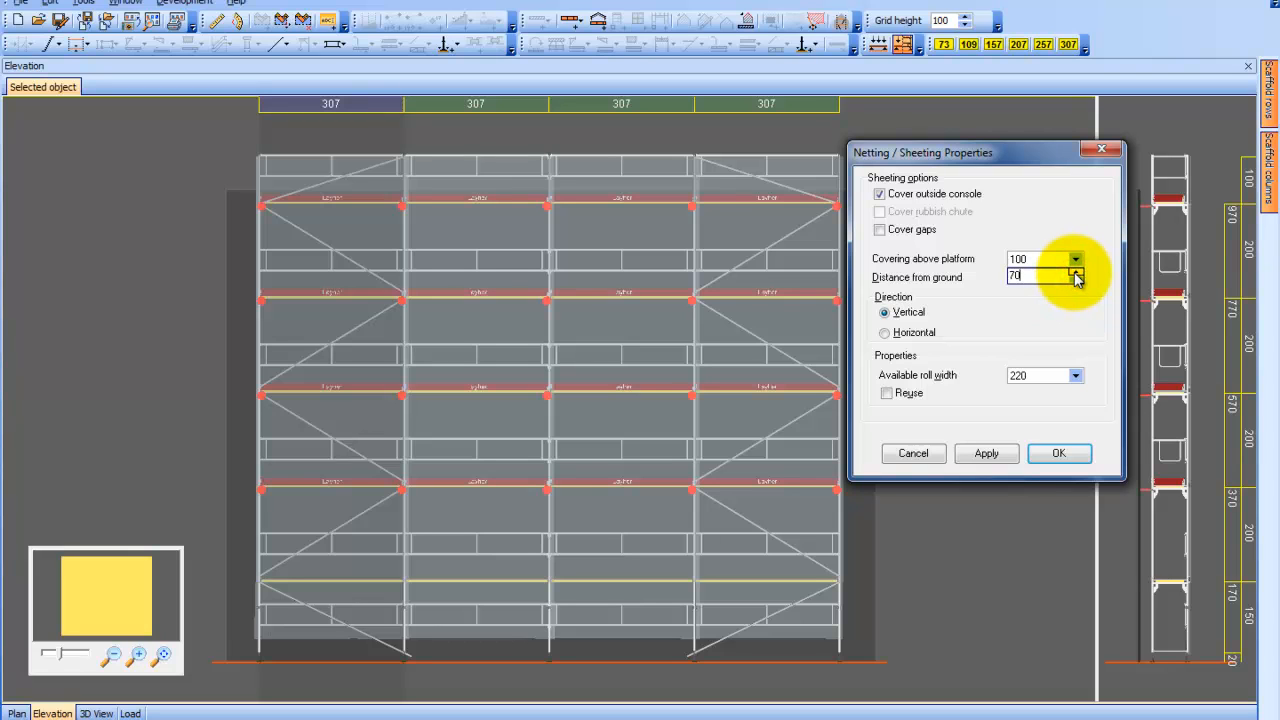
click(1076, 273)
click(1076, 273)
click(1076, 273)
click(1076, 273)
click(970, 456)
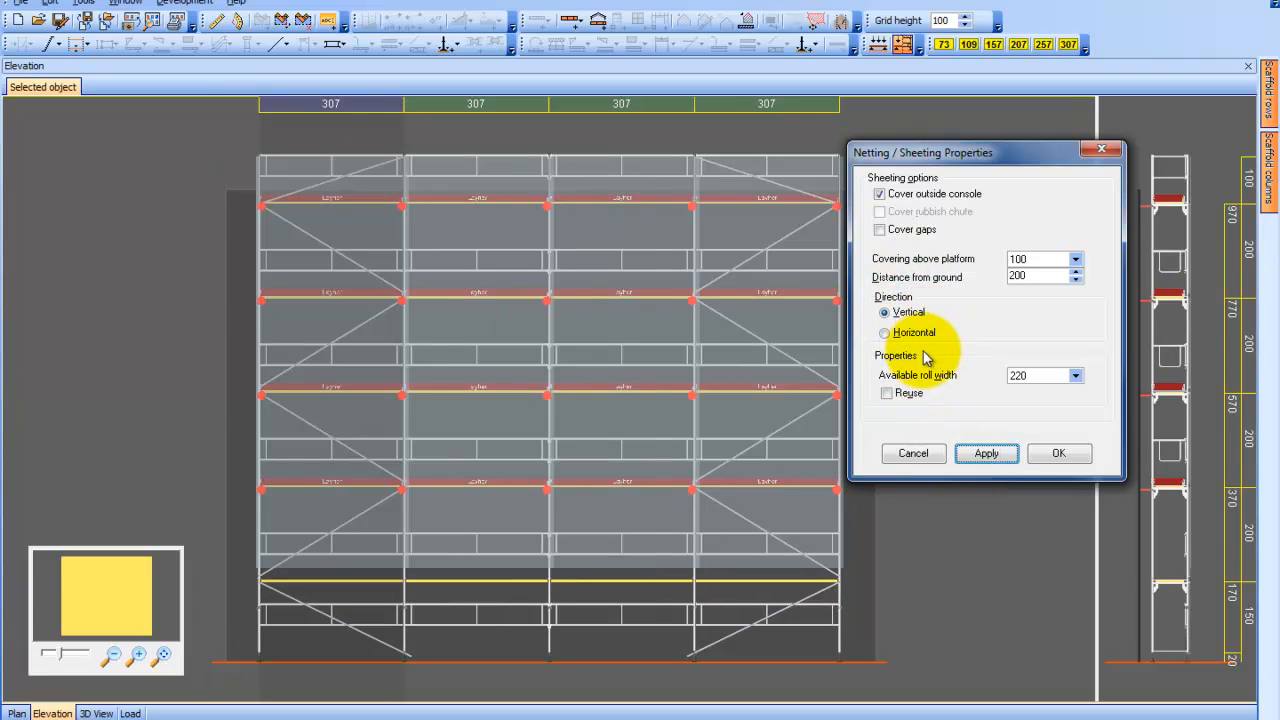
Choose 220 as the sheeting's available roll width and accept the sheeting properties
click(1075, 375)
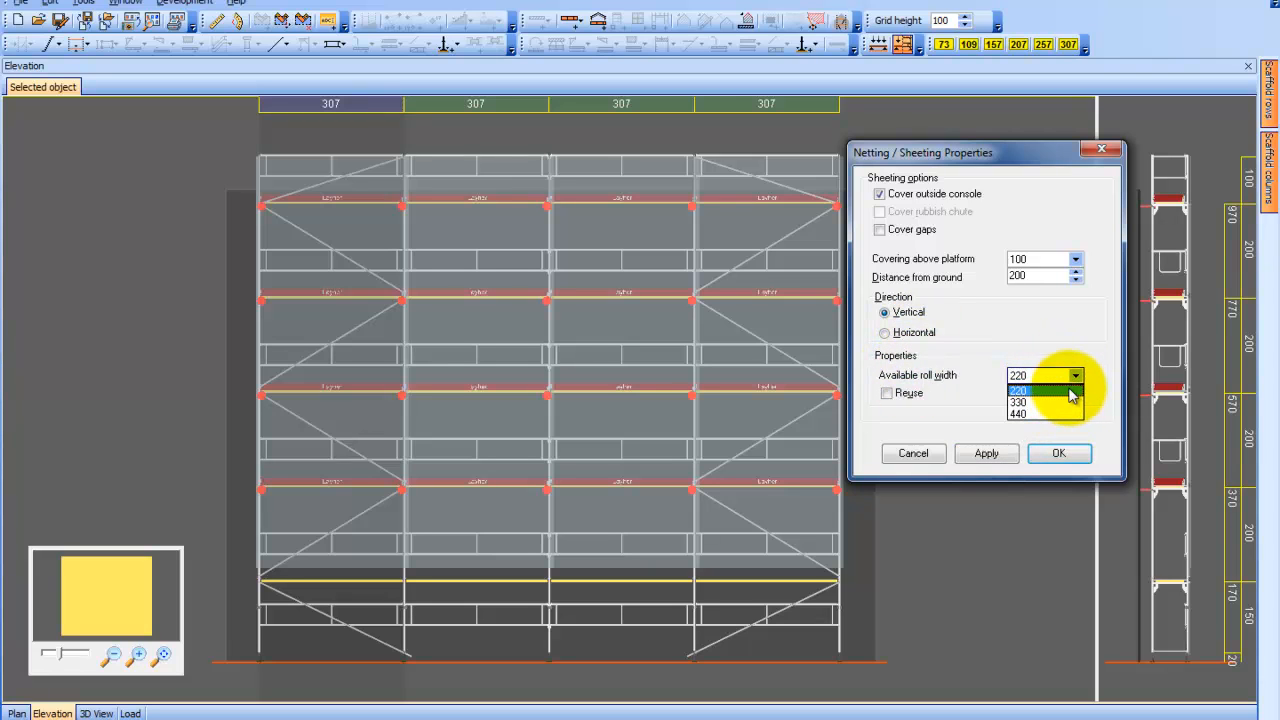
click(1070, 391)
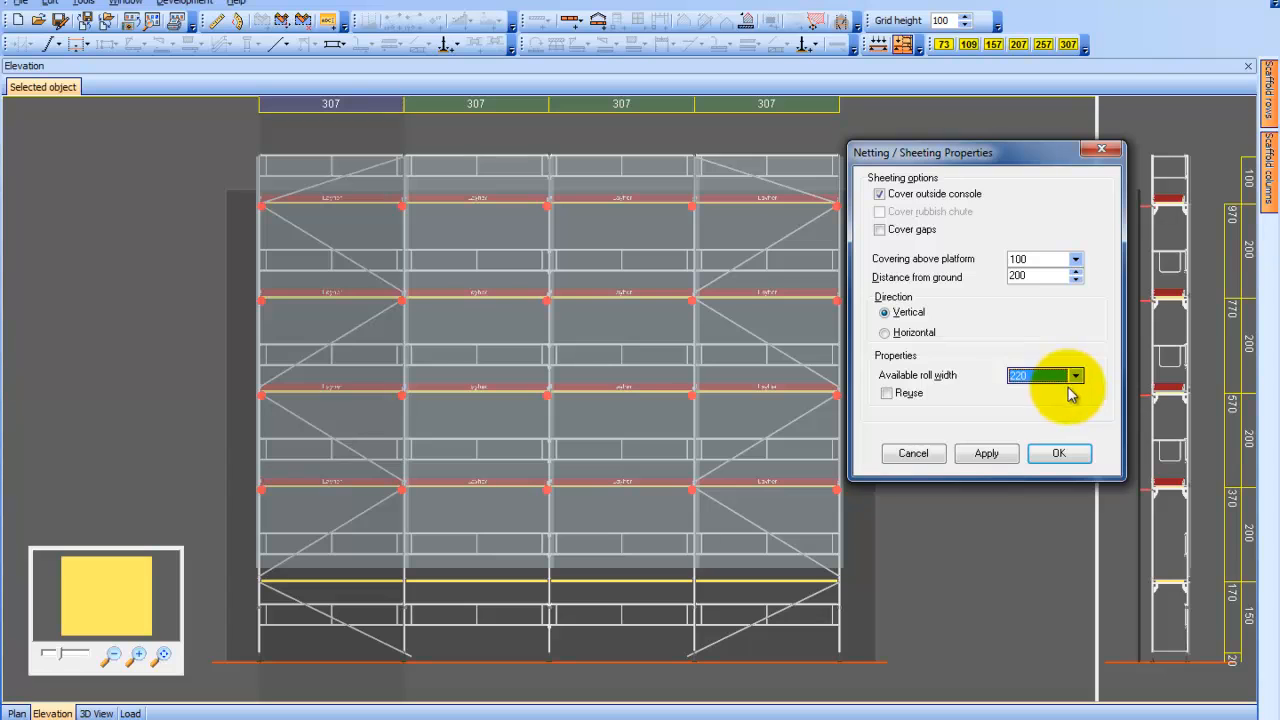
click(983, 453)
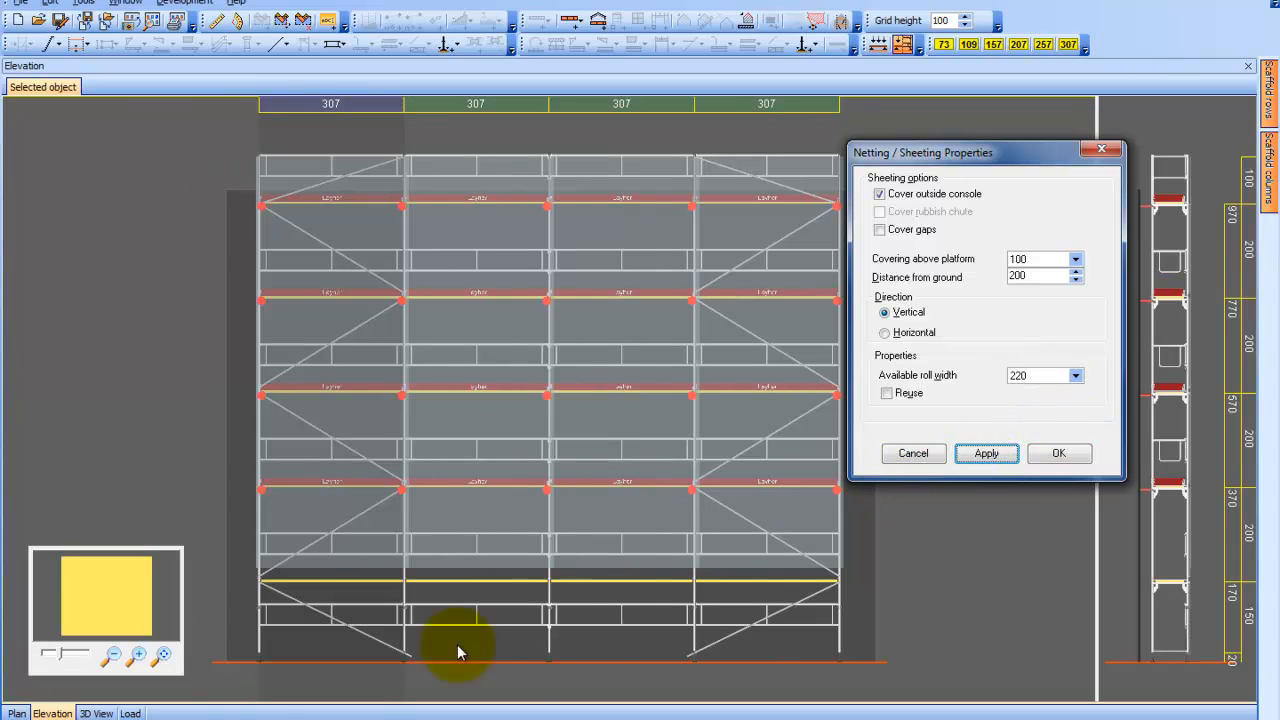
click(1050, 455)
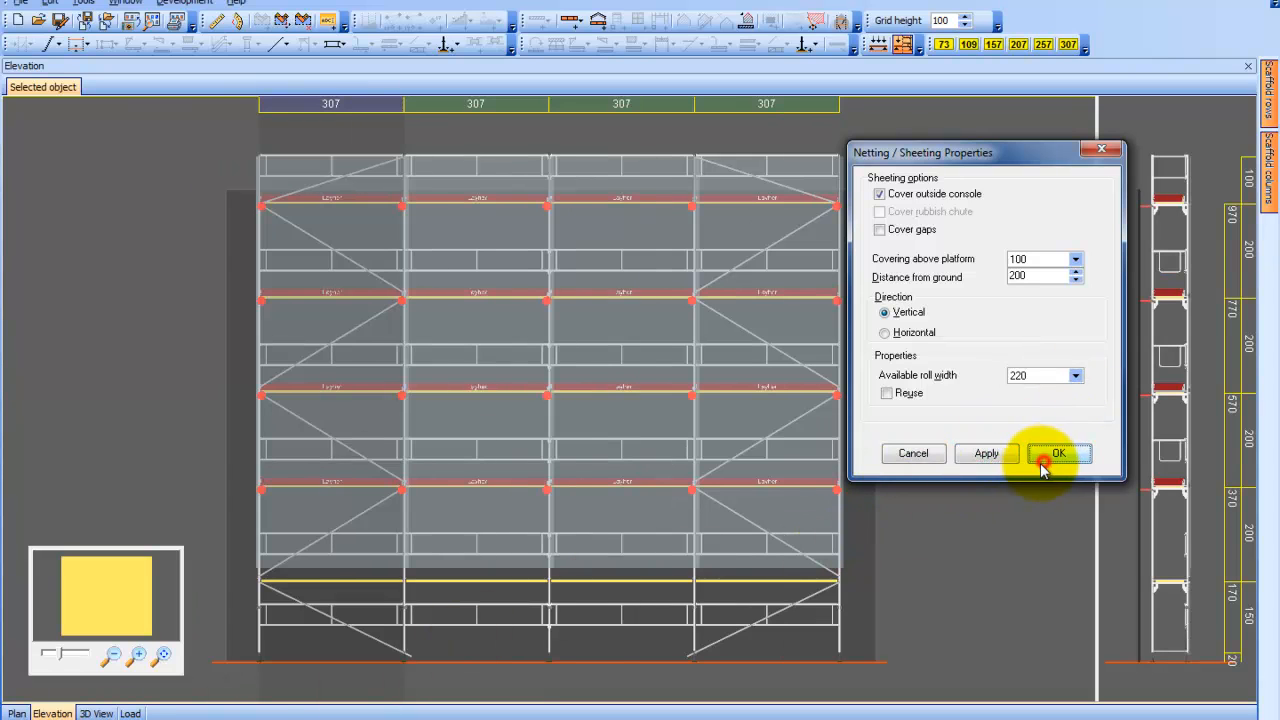
Add netting to the whole scaffold with the stairway above the wall in plan, and inspect it up close in 3D
click(16, 713)
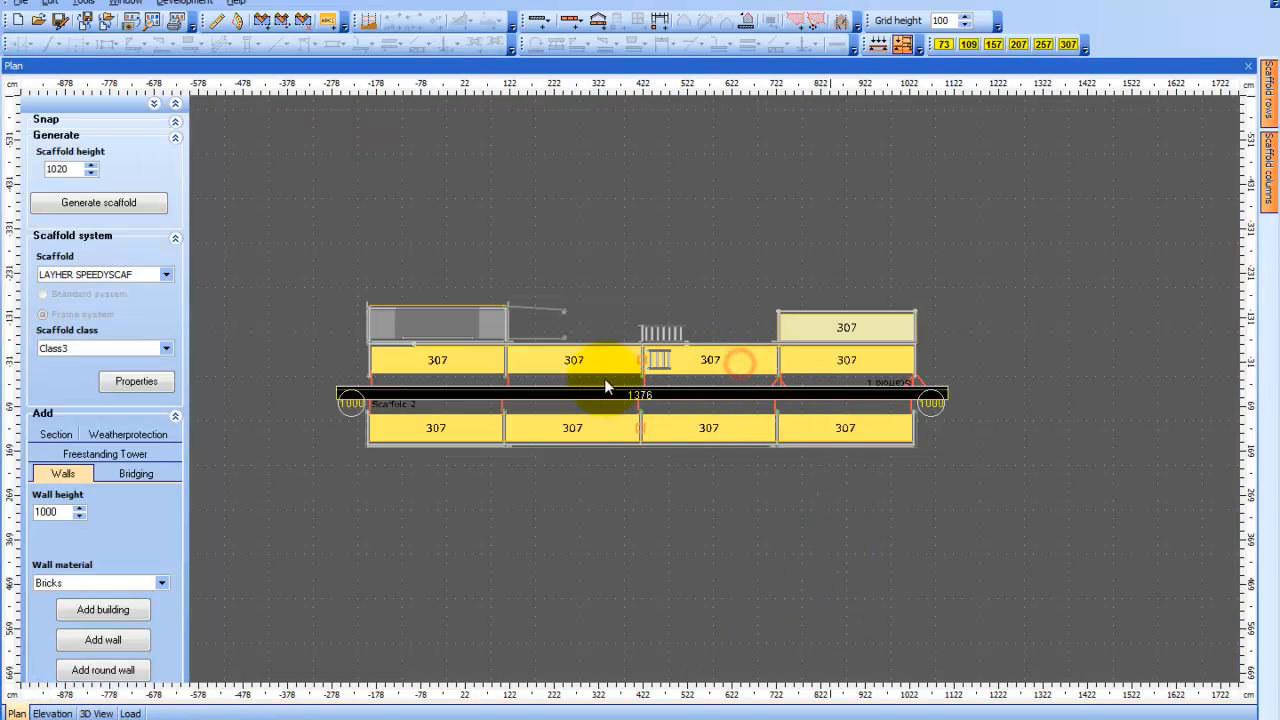
click(576, 362)
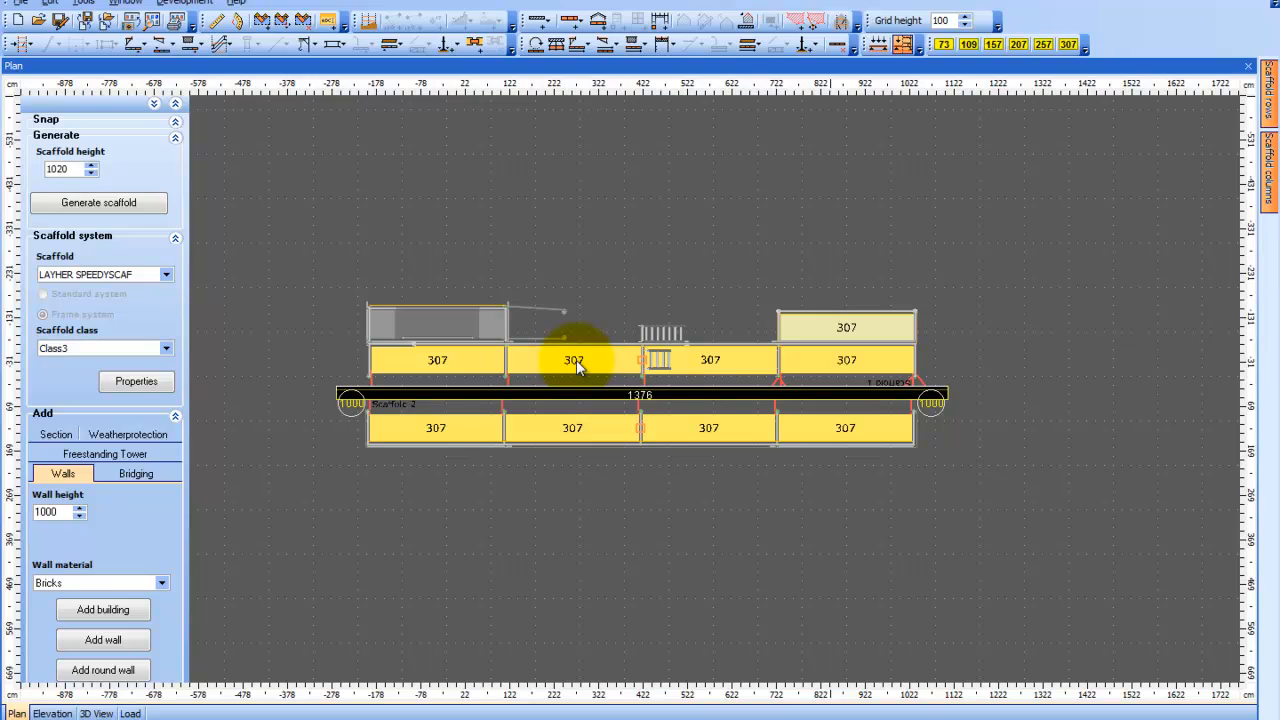
right_click(577, 364)
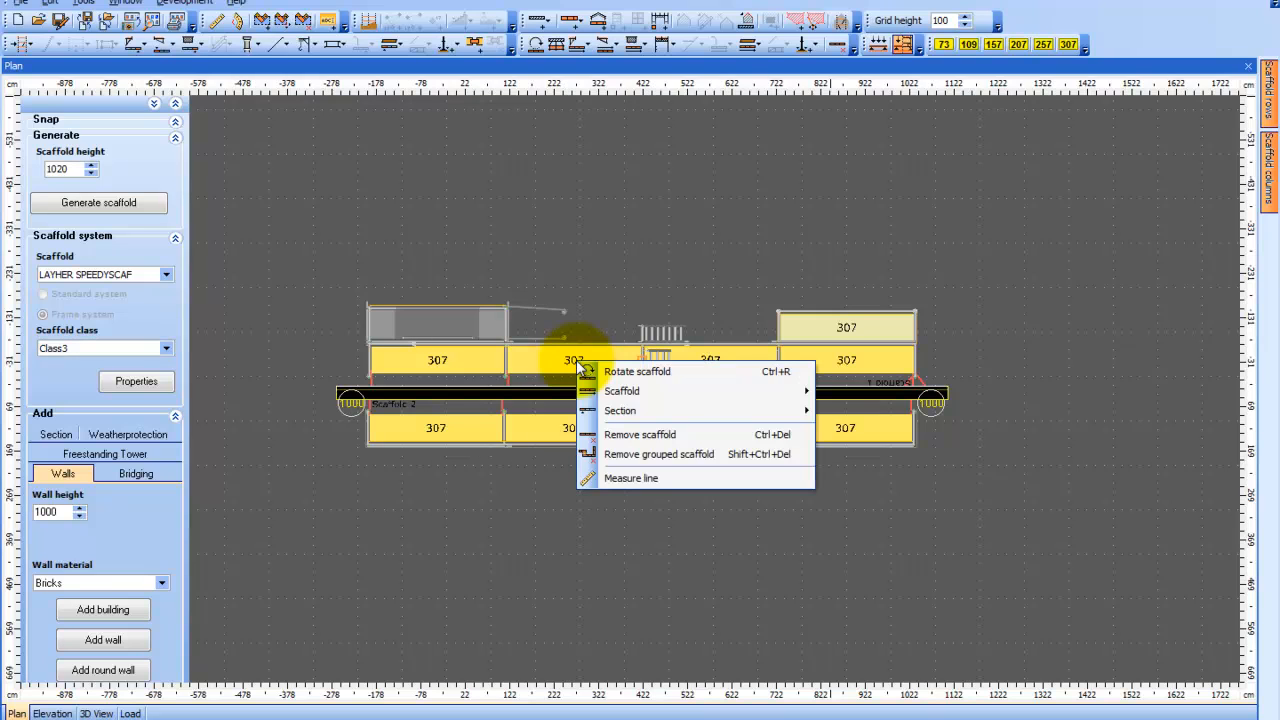
mouse_move(655, 409)
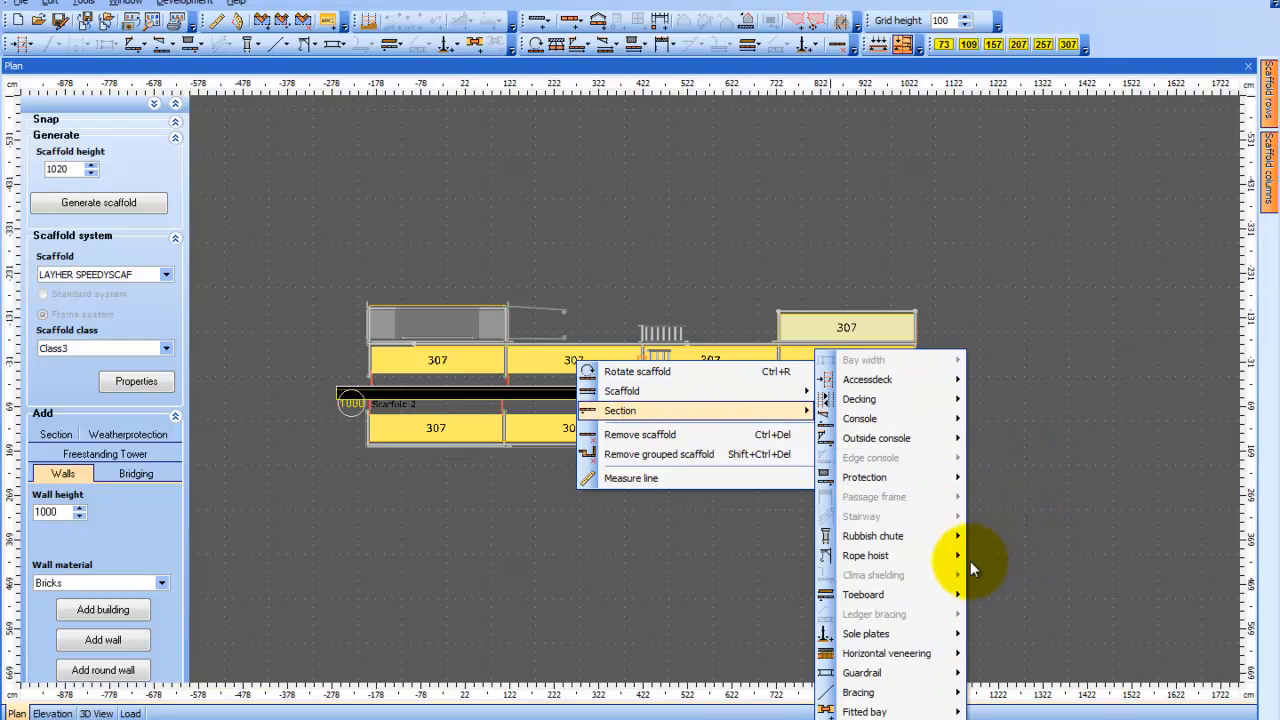
mouse_move(770, 391)
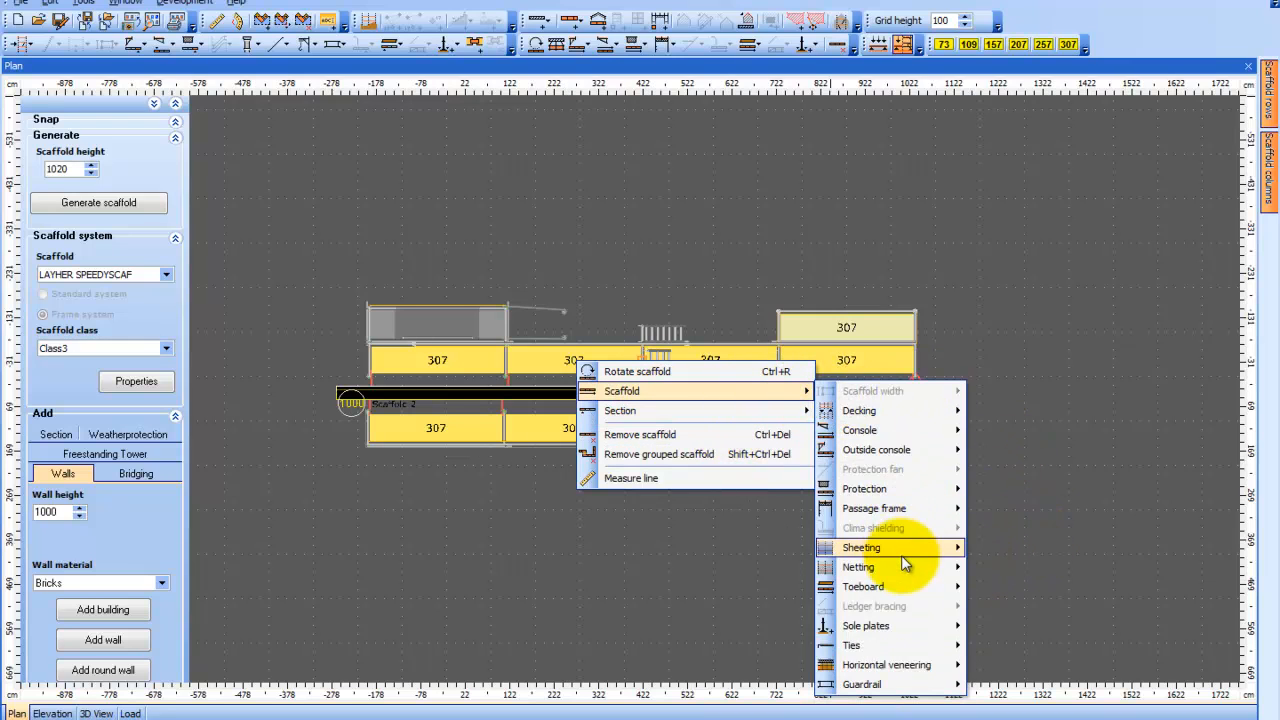
mouse_move(905, 566)
click(995, 570)
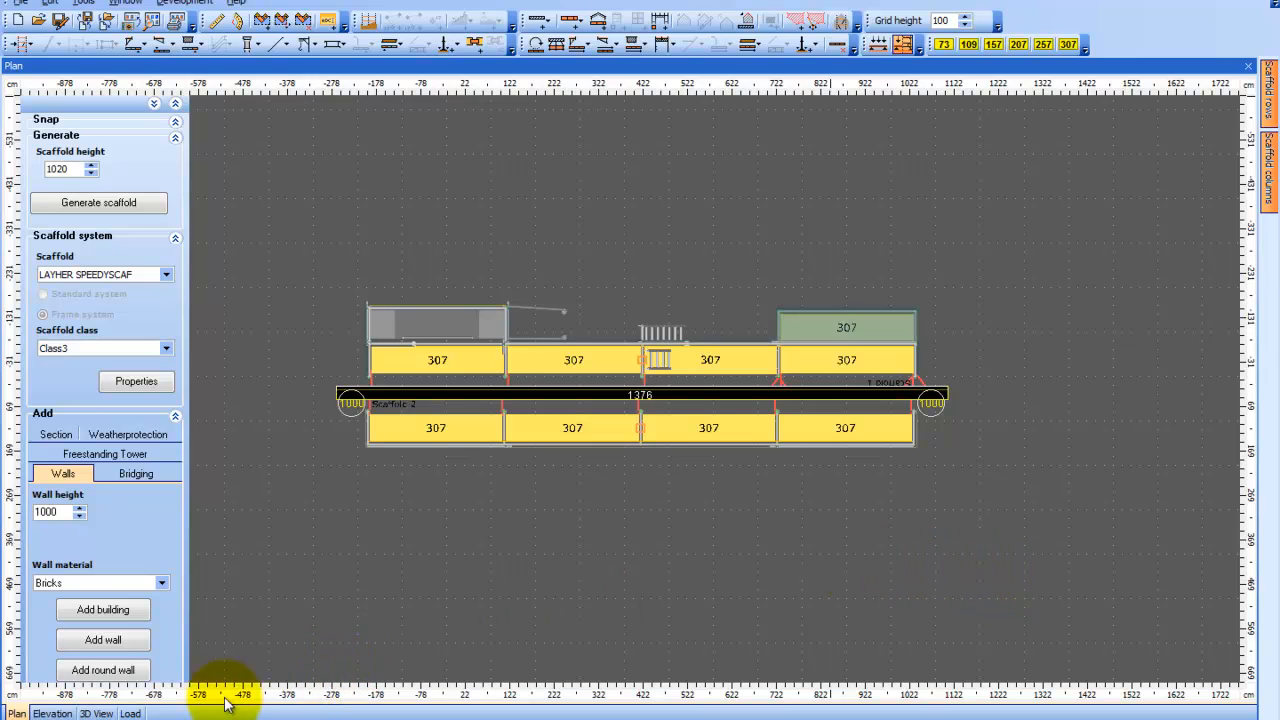
click(100, 713)
drag(263, 520, 975, 523)
scroll(975, 523, up, 5)
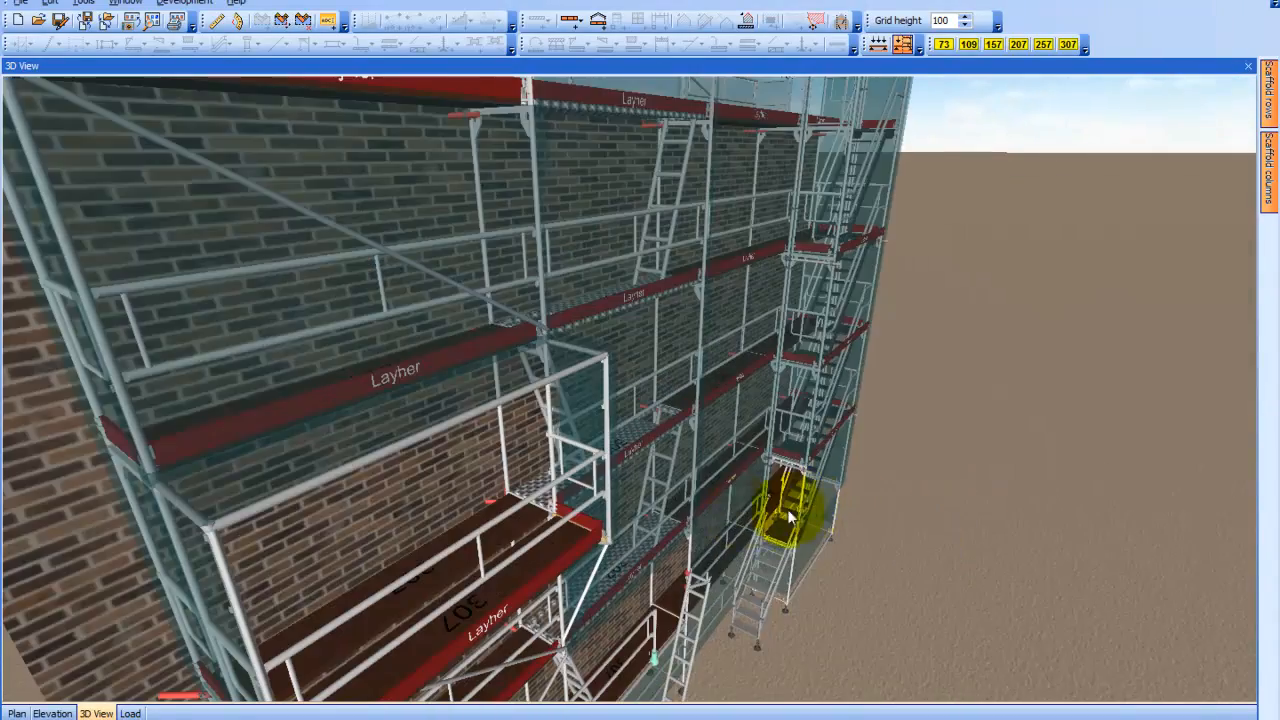
Examine the netting in 3D along the front of the stairway scaffold, including its lower edge and the coverage around the stair tower
drag(724, 510, 765, 484)
scroll(763, 486, down, 3)
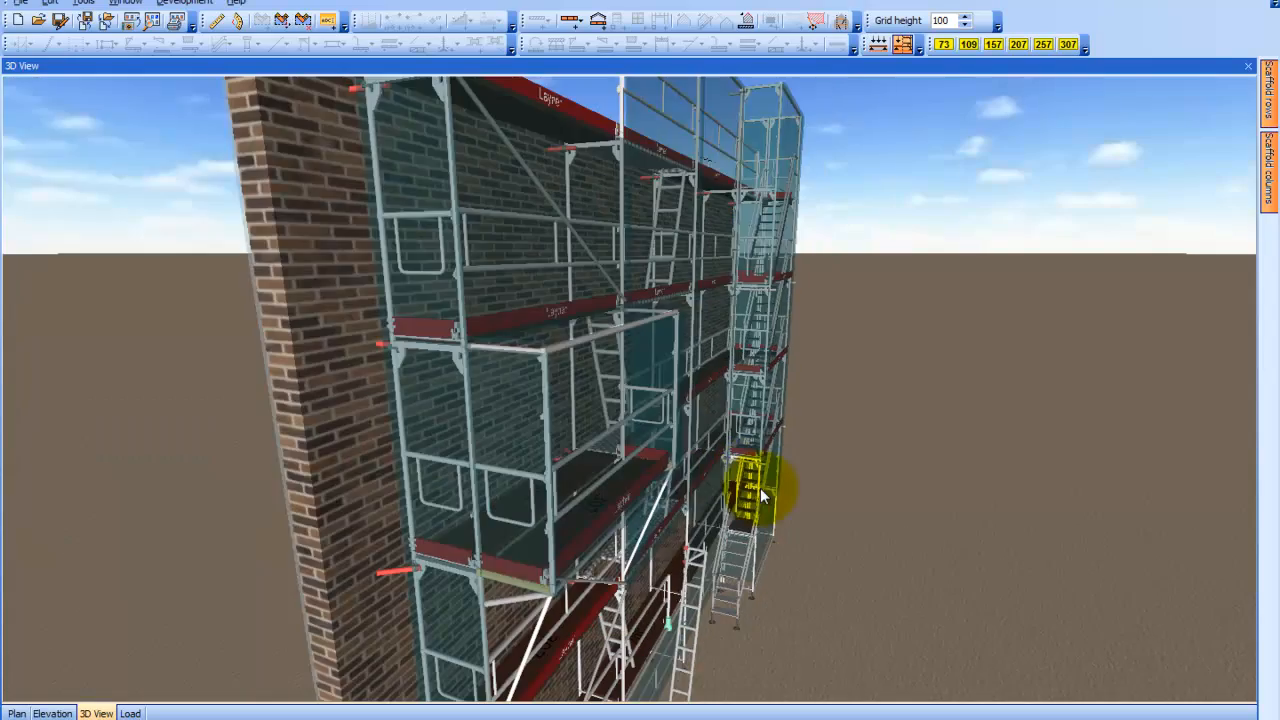
drag(618, 460, 689, 465)
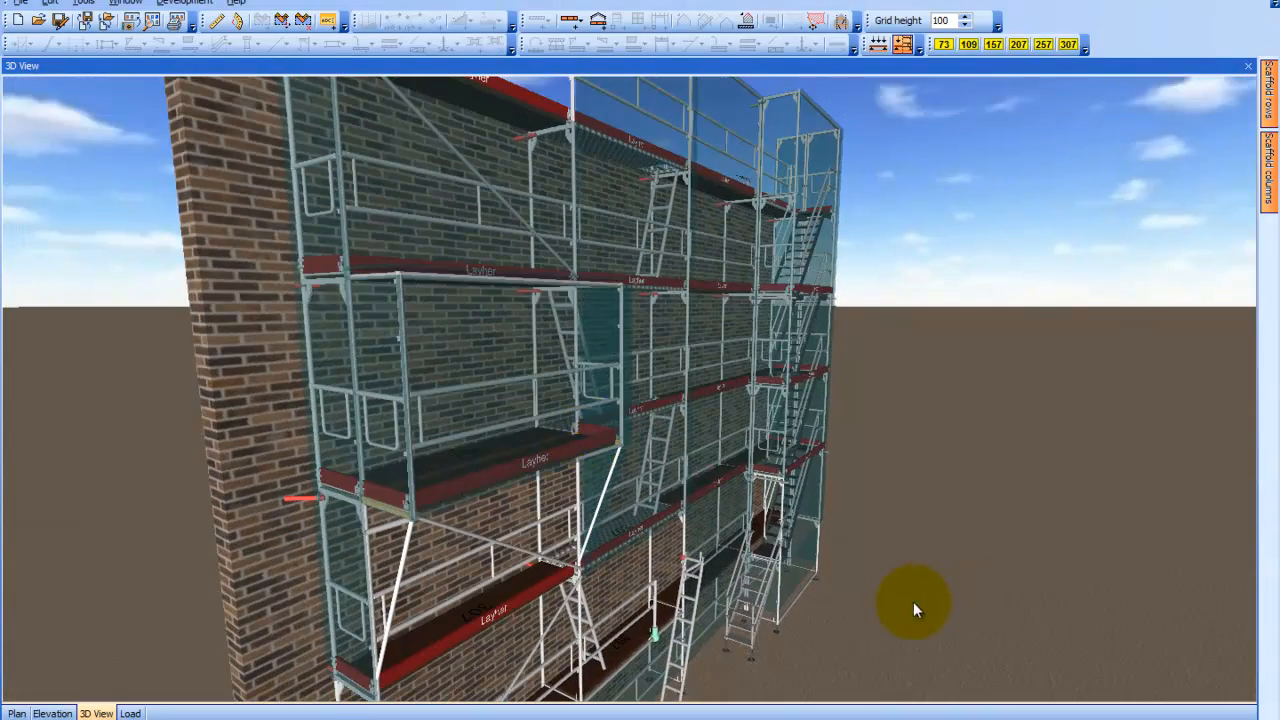
drag(884, 568, 525, 550)
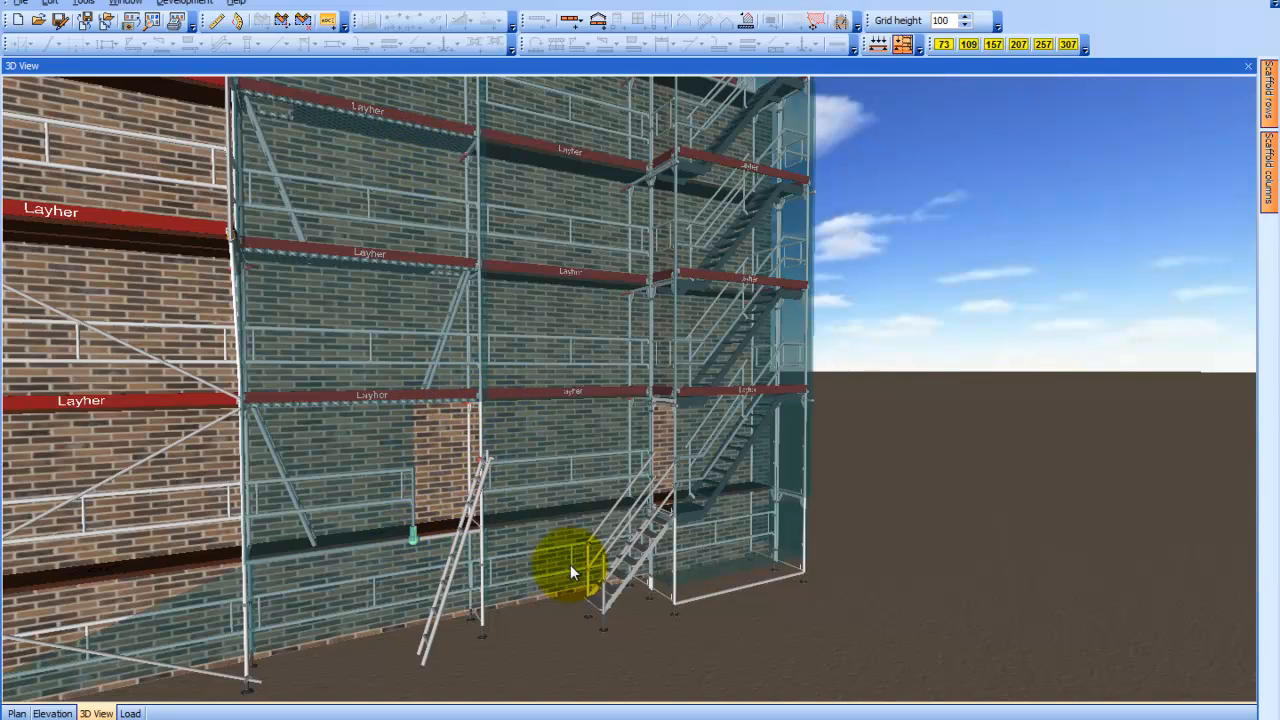
scroll(677, 543, up, 5)
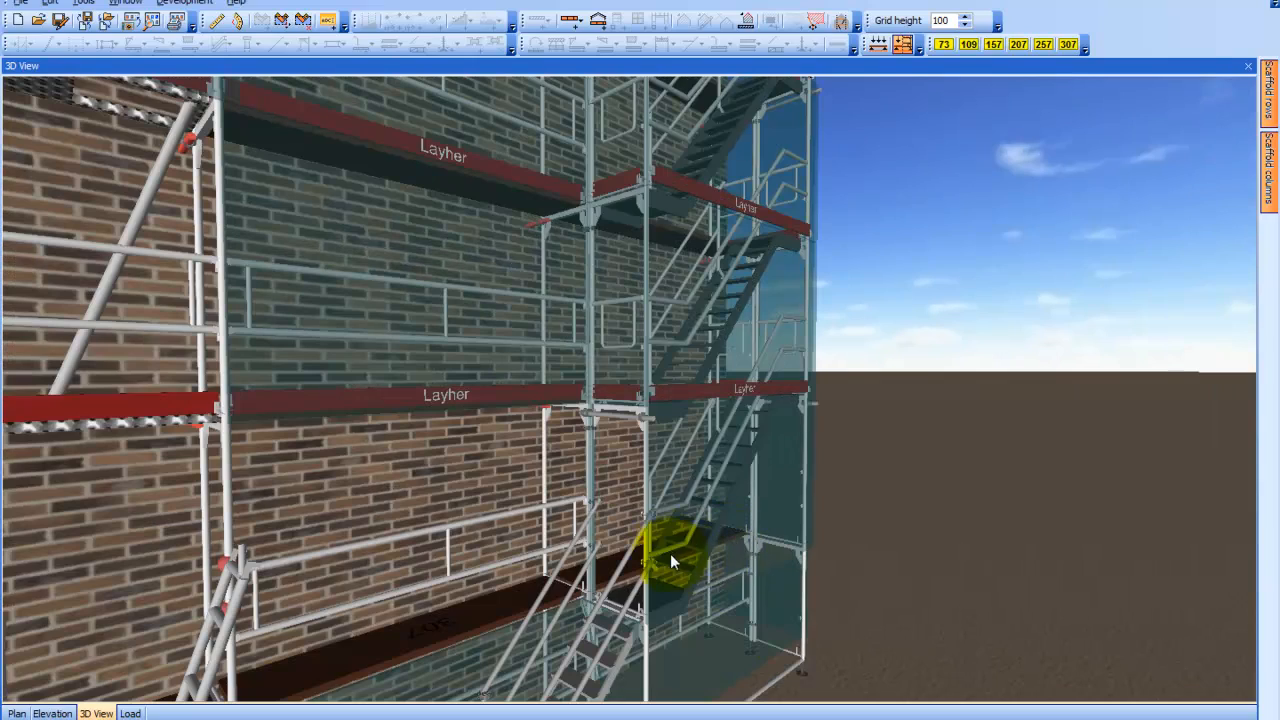
drag(715, 534, 726, 530)
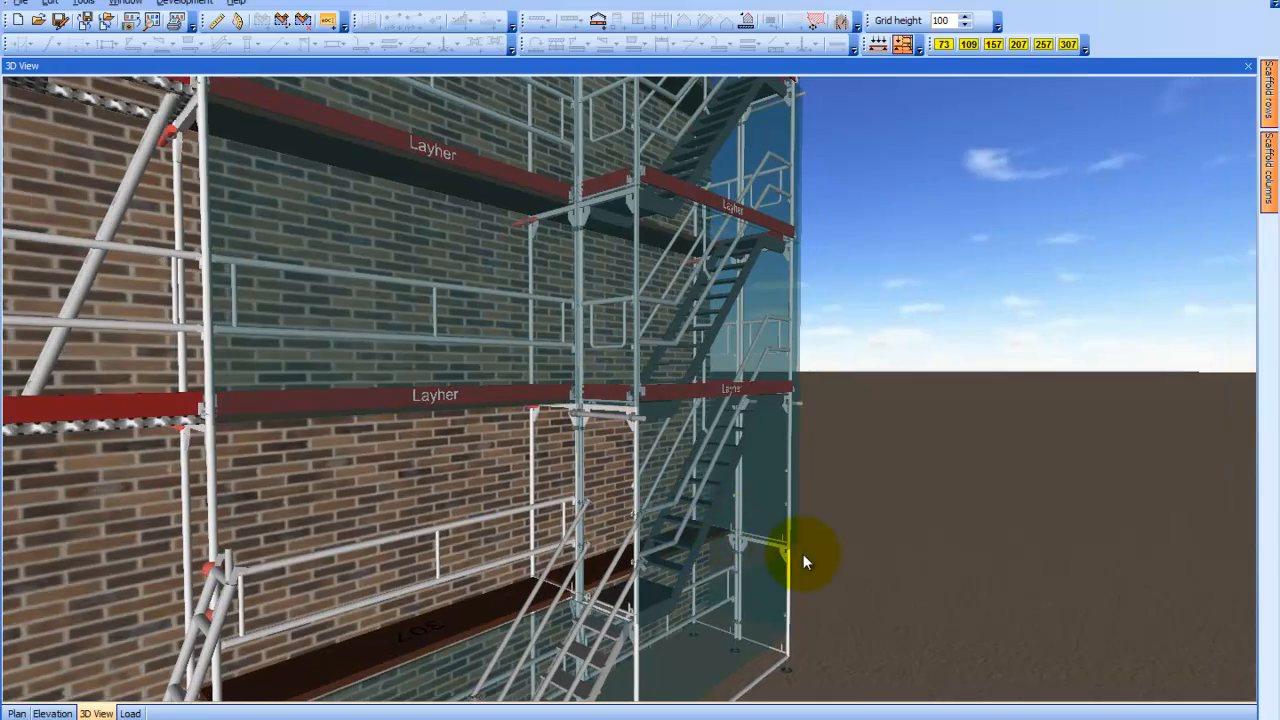
drag(803, 554, 975, 502)
scroll(584, 547, down, 4)
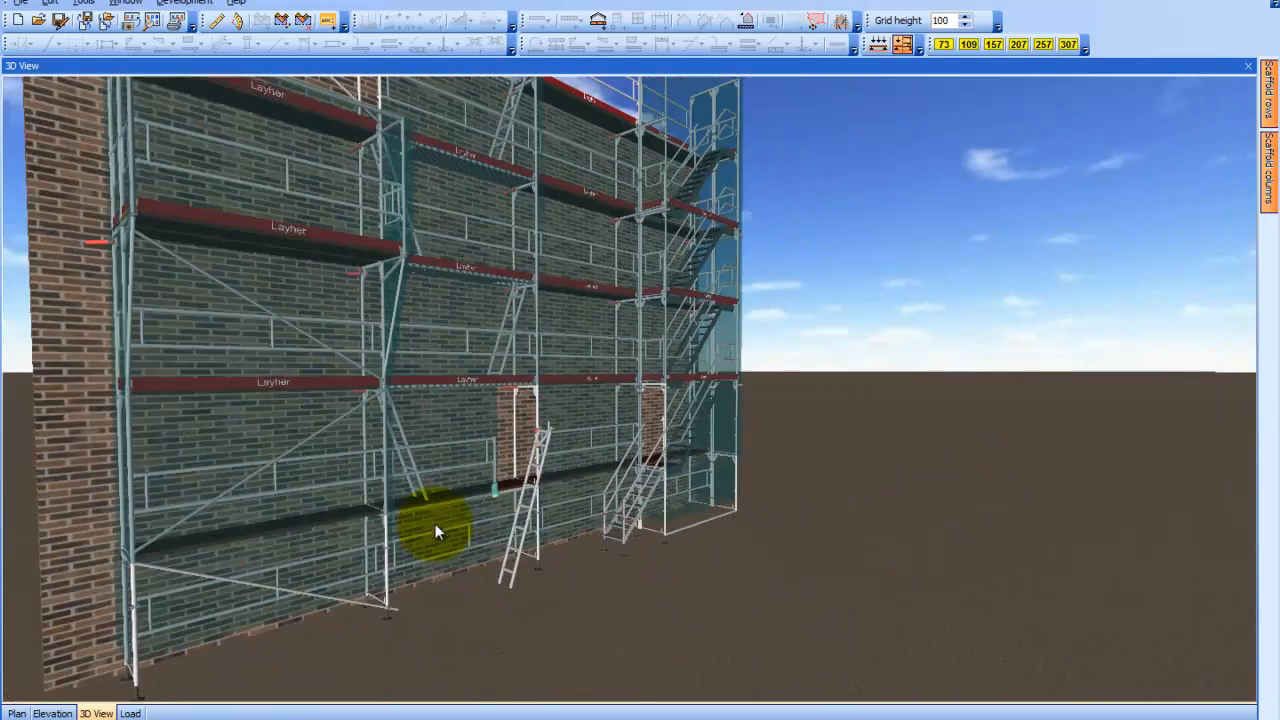
Examine the sheeting and netting on both sides in 3D from the wall's end, including the cantilevered bay and the scaffold's upper levels
drag(159, 500, 287, 531)
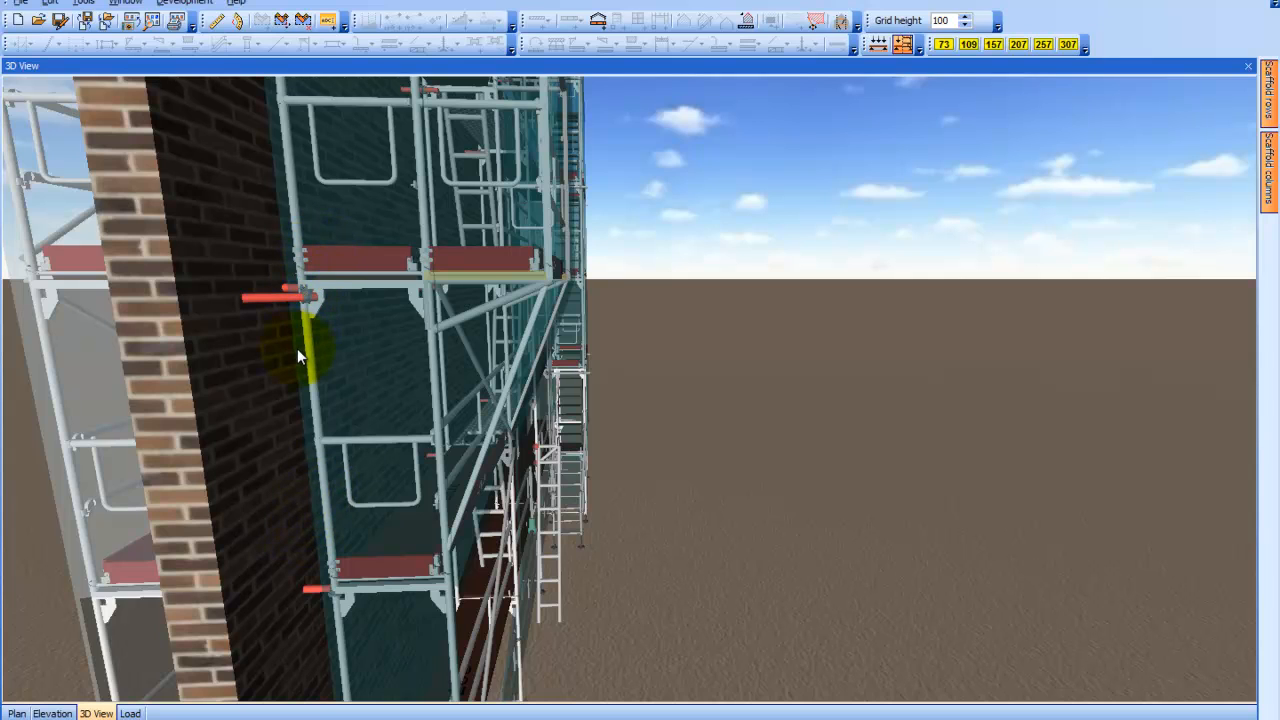
drag(301, 362, 339, 375)
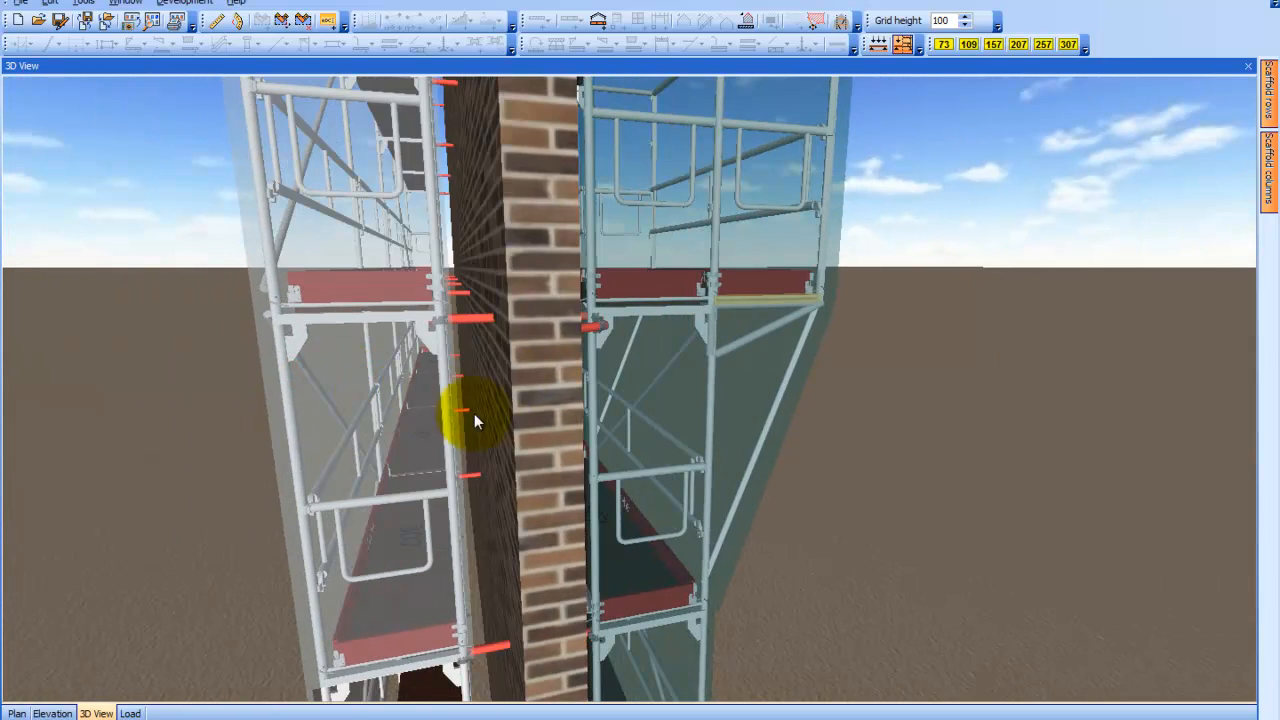
drag(598, 436, 390, 366)
scroll(390, 366, down, 3)
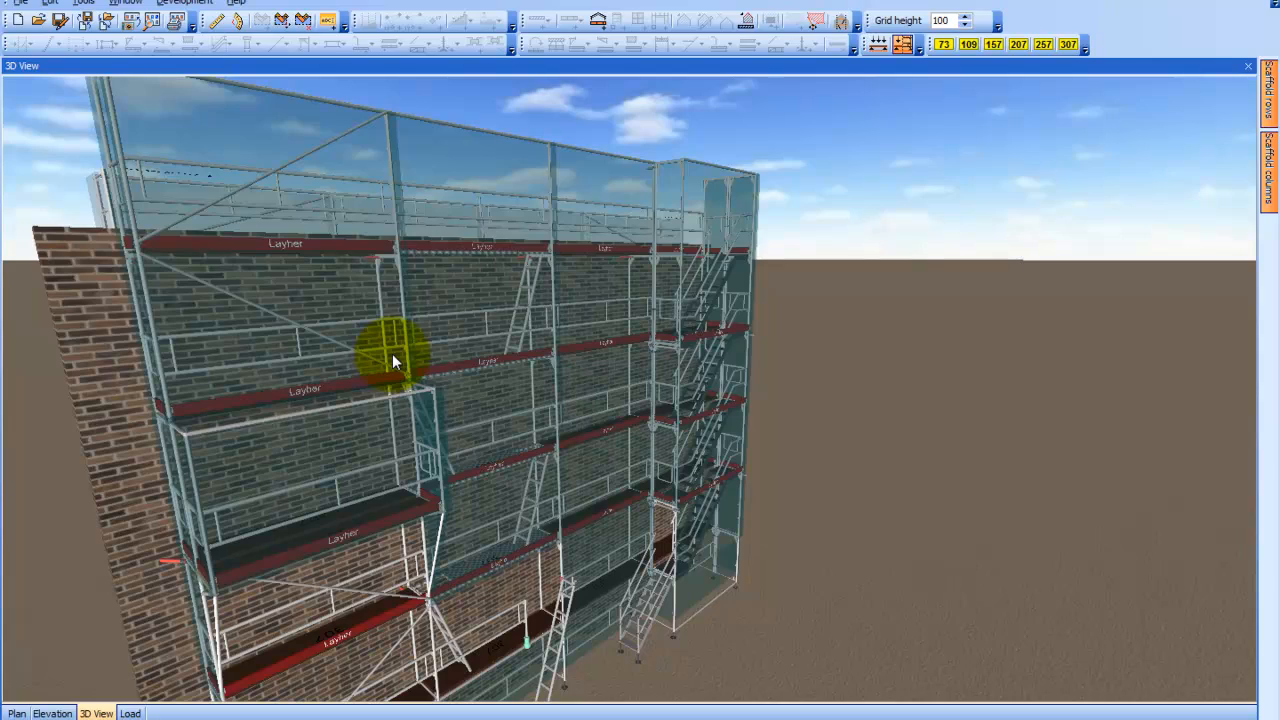
scroll(408, 351, up, 3)
drag(444, 361, 418, 316)
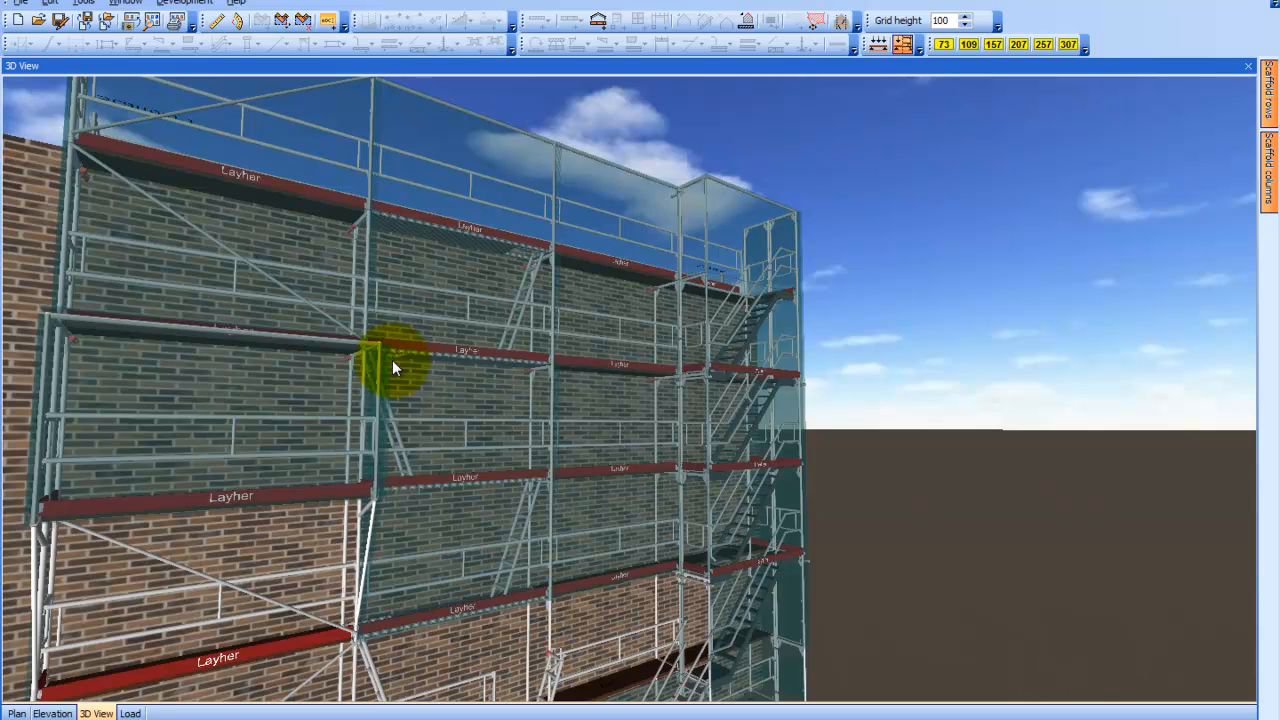
drag(392, 360, 227, 445)
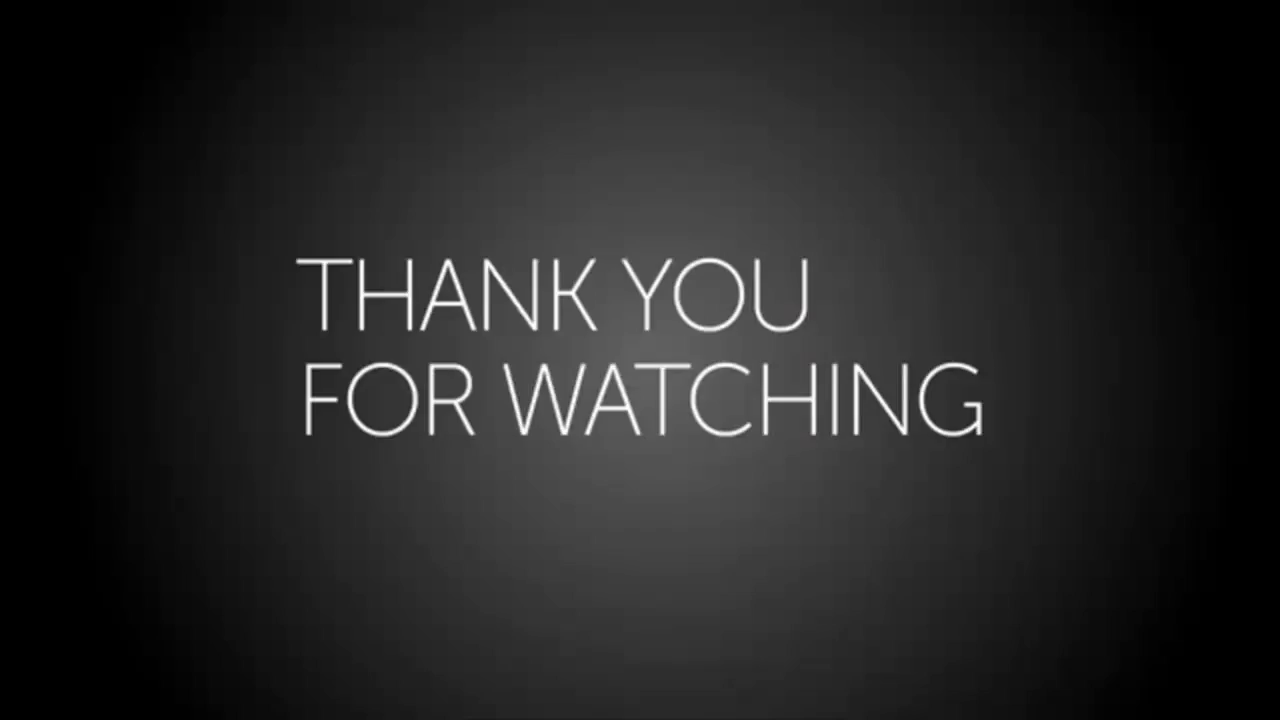